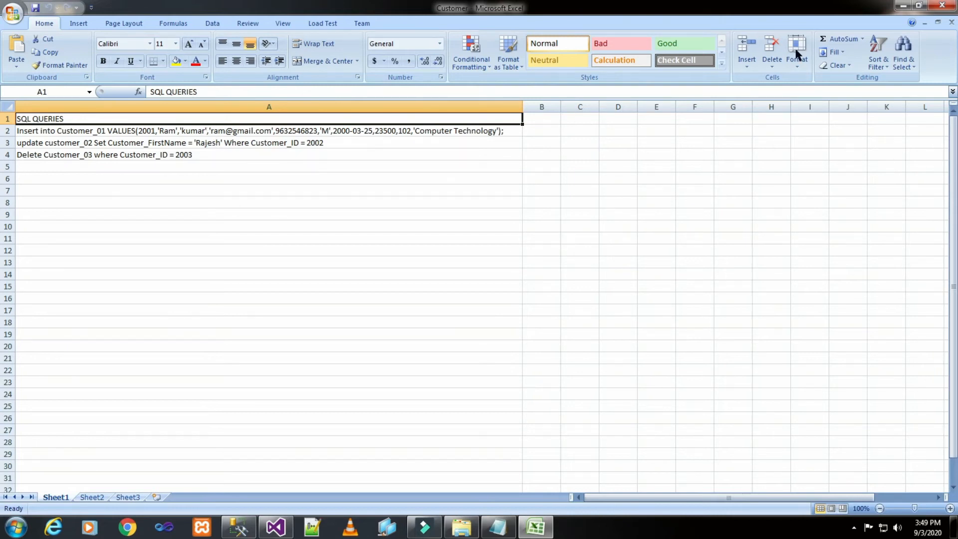
Close the Customer workbook, switch to SQL Server Management Studio and run the select query on Customer_01
{"action": "left_click", "coordinate": [942, 5]}
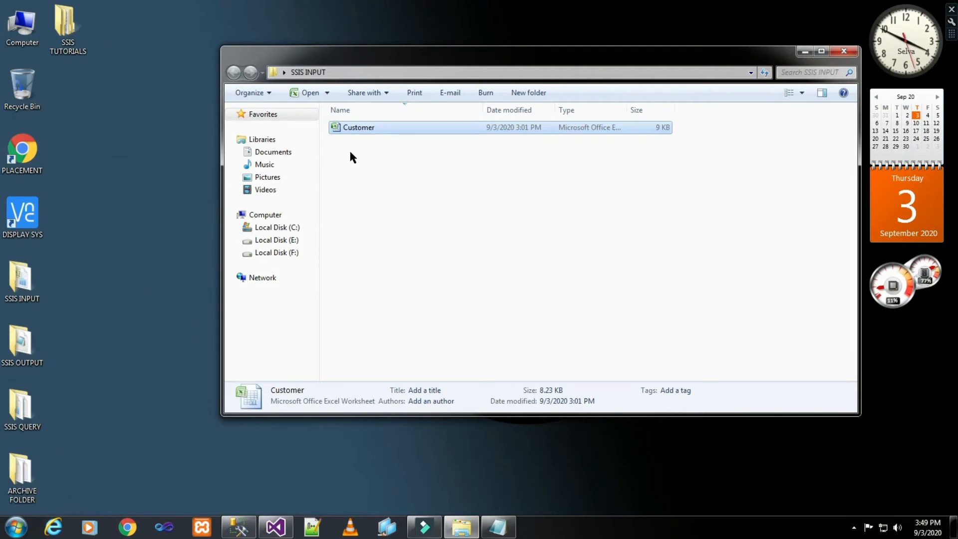
{"action": "left_click", "coordinate": [240, 532]}
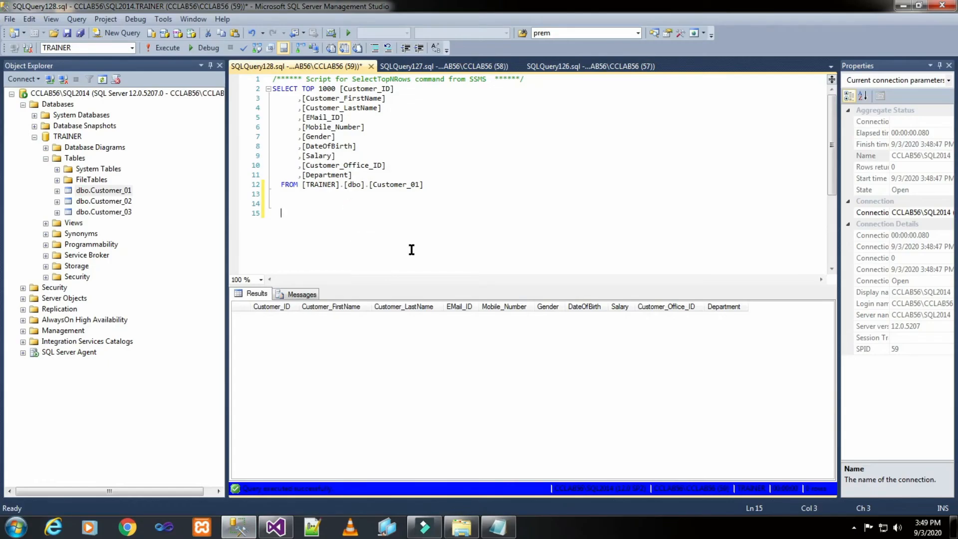
{"action": "left_click", "coordinate": [162, 48]}
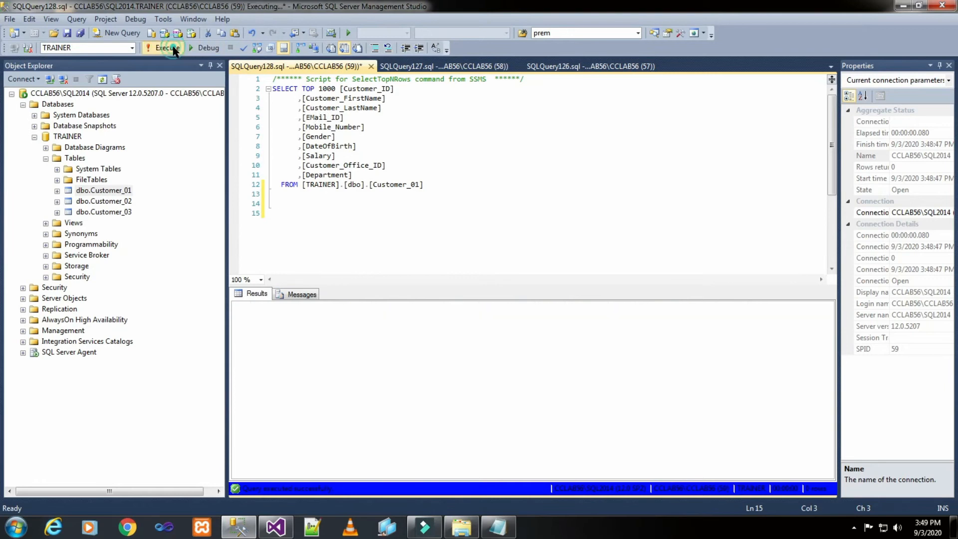
Examine the Customer_02 and Customer_03 query results, rerun the Customer_03 query and return to the Customer_01 query
{"action": "left_click", "coordinate": [396, 67]}
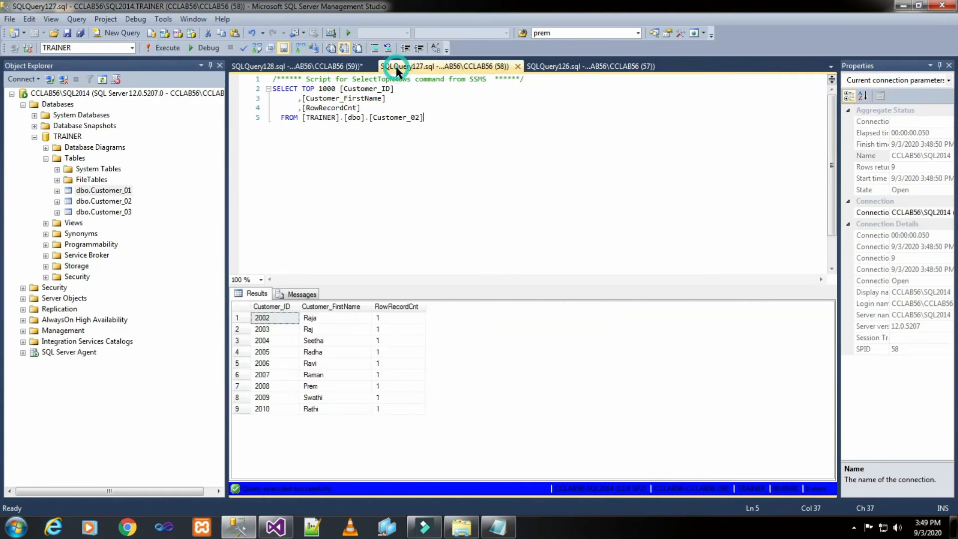
{"action": "left_click", "coordinate": [314, 318]}
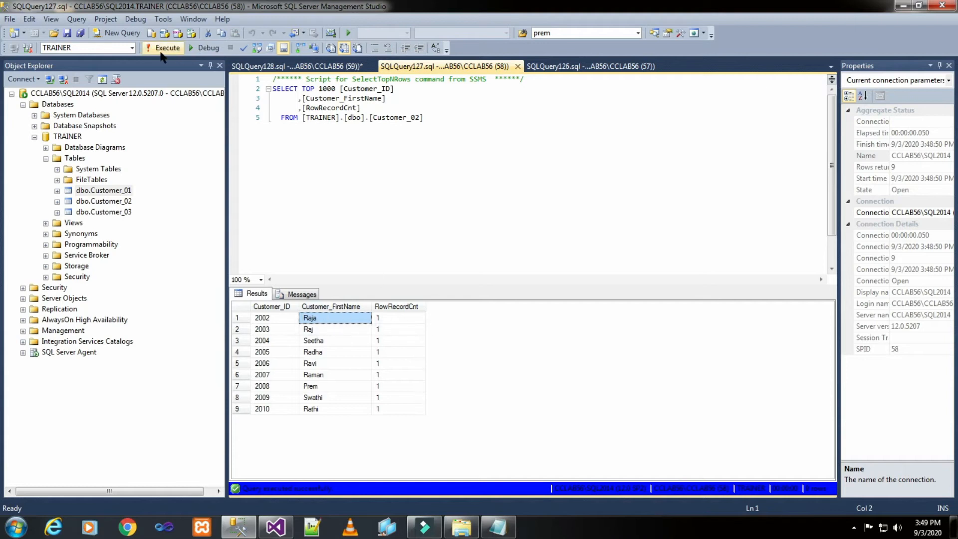
{"action": "left_click", "coordinate": [561, 66]}
{"action": "left_click", "coordinate": [262, 319]}
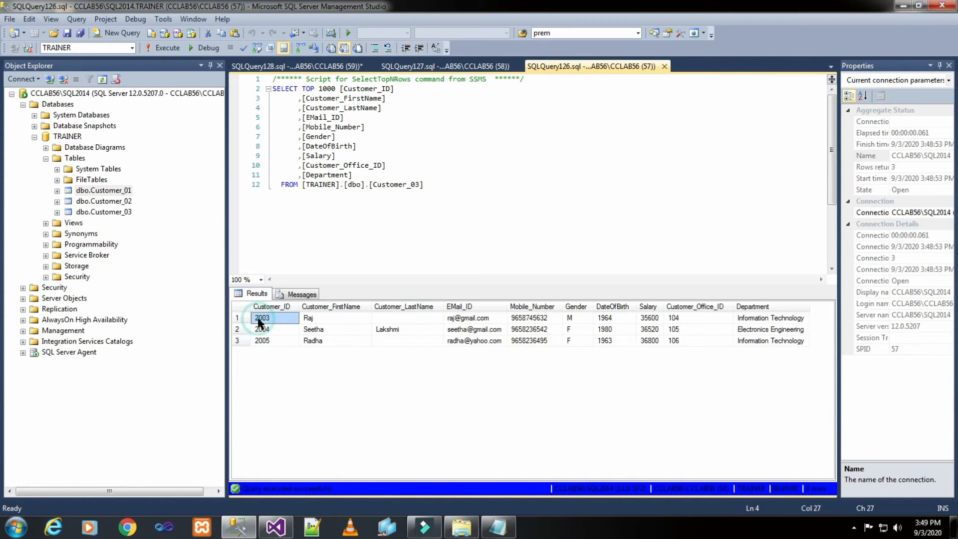
{"action": "left_click", "coordinate": [162, 48]}
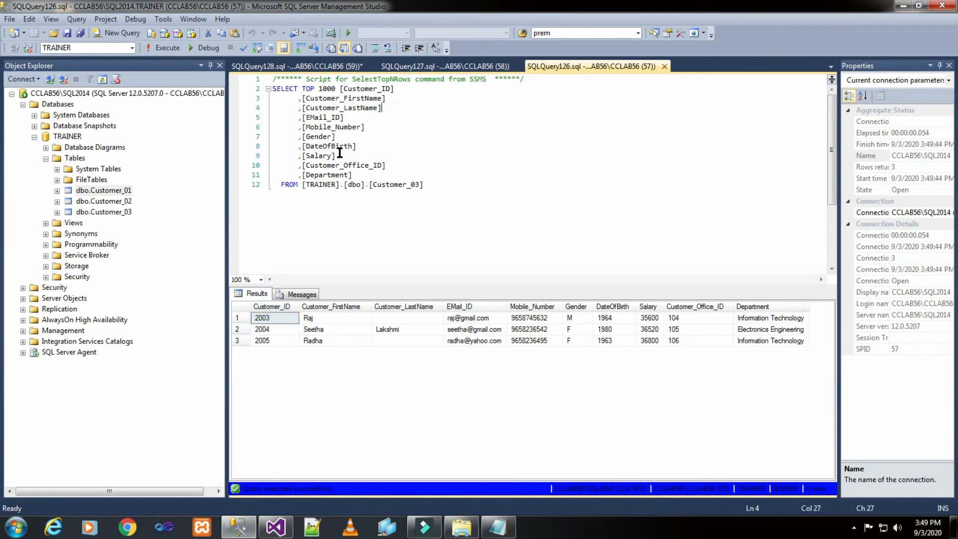
{"action": "left_click", "coordinate": [263, 66]}
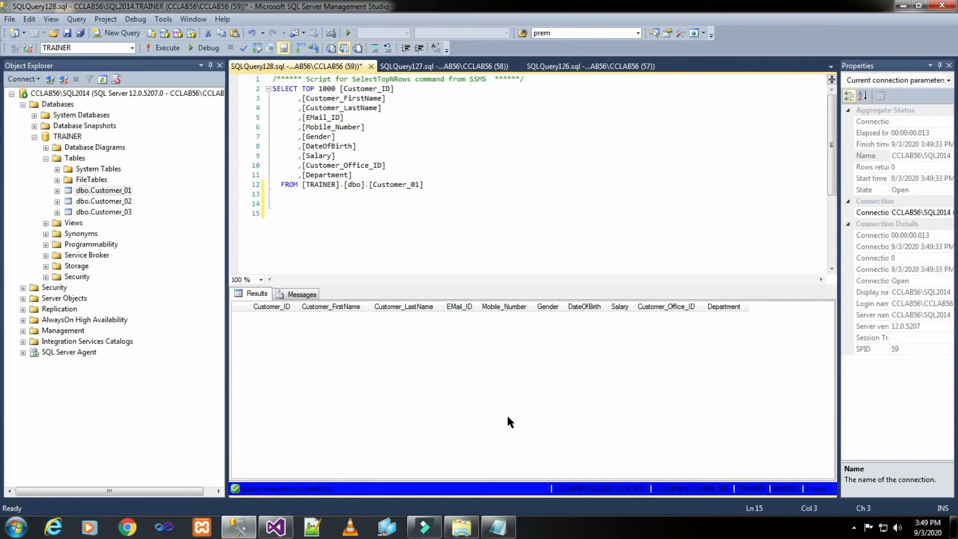
Switch to Visual Studio, bring up the Test notes, copy the name ExecuteSQLQueriesFromExcelFileUsingExecuteSQLTask from them and minimize the notes
{"action": "left_click", "coordinate": [273, 527]}
{"action": "left_click", "coordinate": [497, 528]}
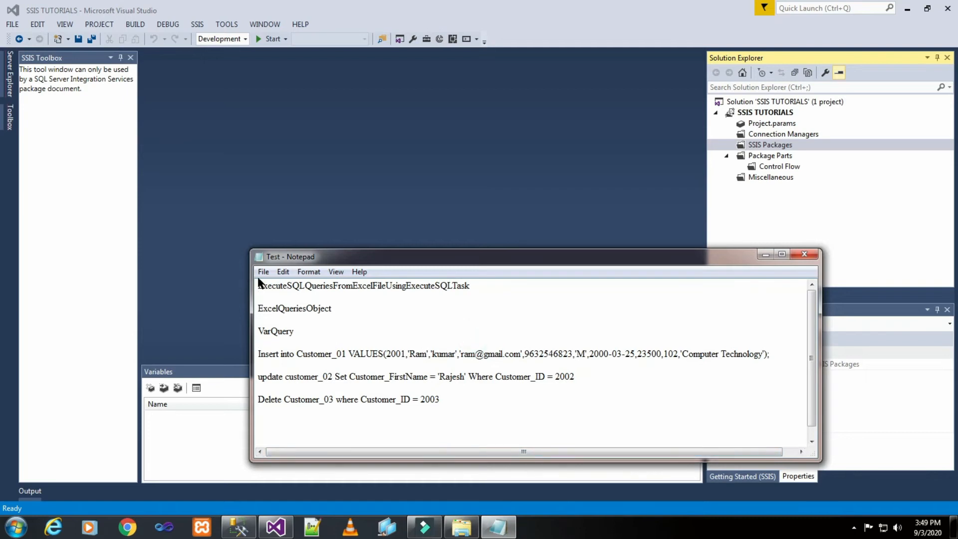
{"action": "left_click_drag", "start_coordinate": [258, 285], "coordinate": [379, 285]}
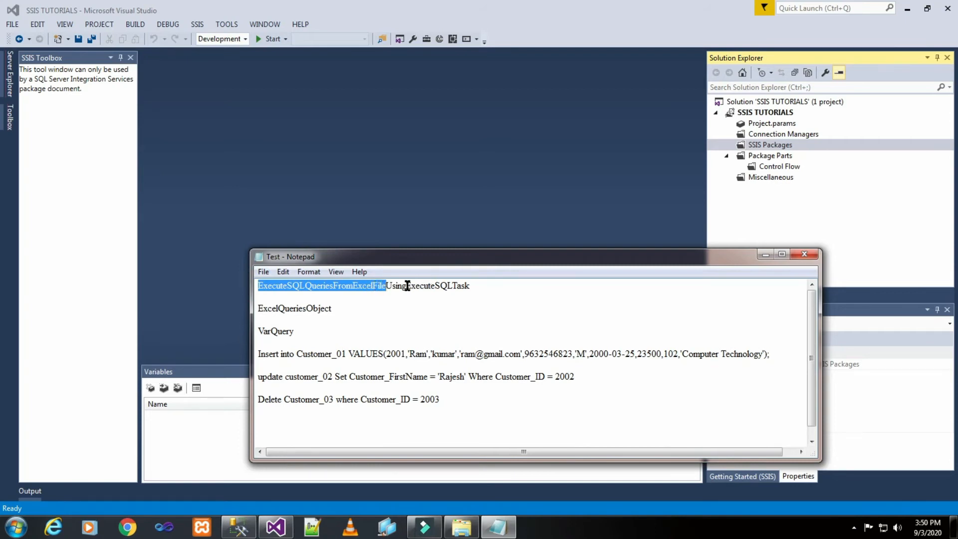
{"action": "left_click_drag", "start_coordinate": [406, 286], "coordinate": [470, 286]}
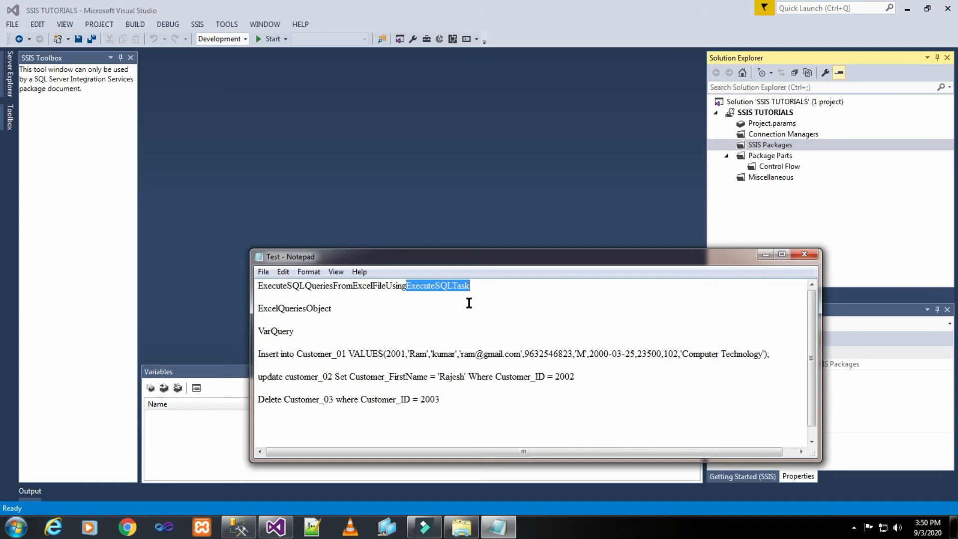
{"action": "left_click", "coordinate": [493, 299]}
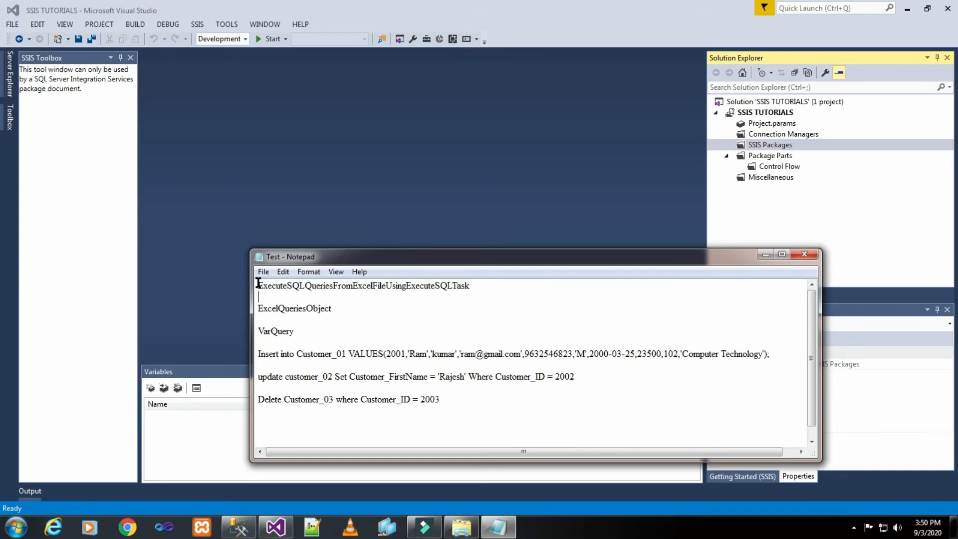
{"action": "left_click_drag", "start_coordinate": [258, 286], "coordinate": [458, 290]}
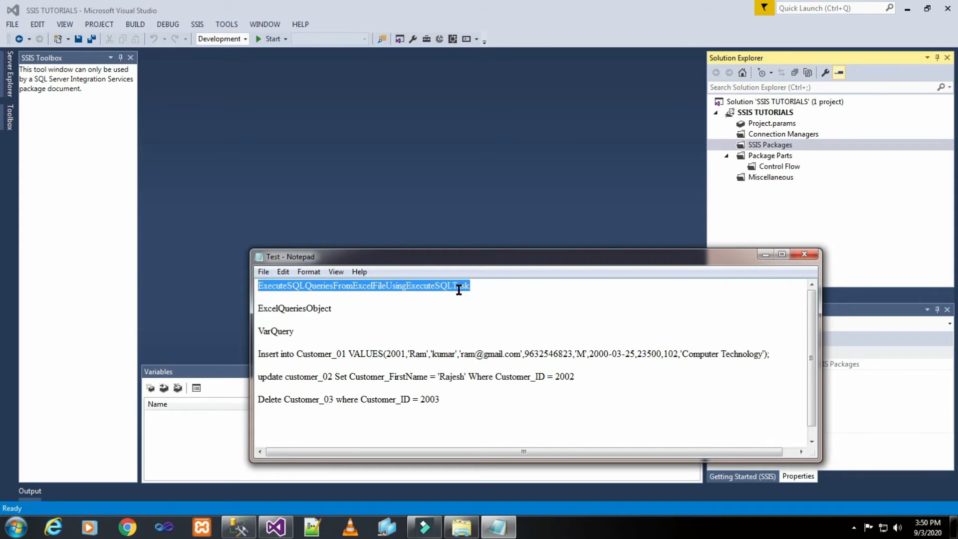
{"action": "right_click", "coordinate": [459, 288]}
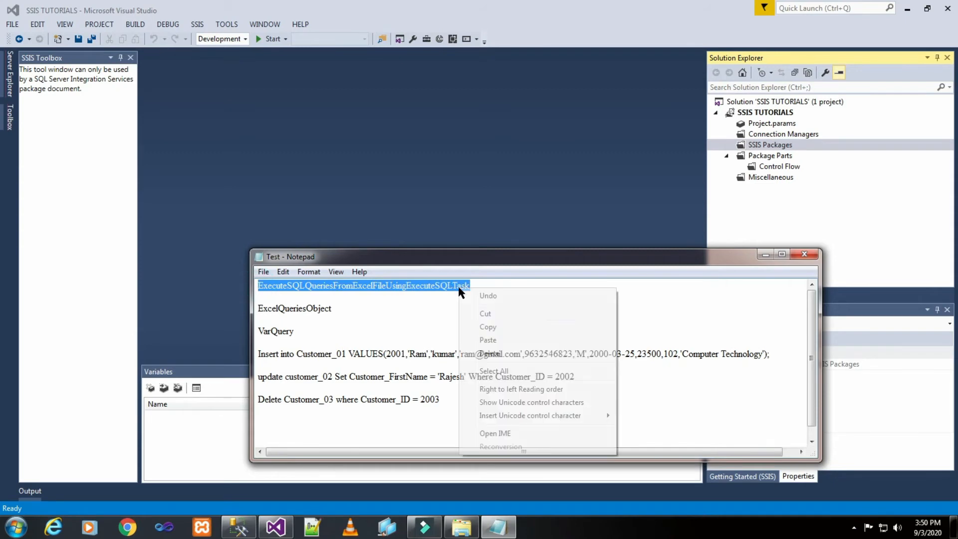
{"action": "left_click", "coordinate": [491, 325]}
{"action": "left_click", "coordinate": [766, 255]}
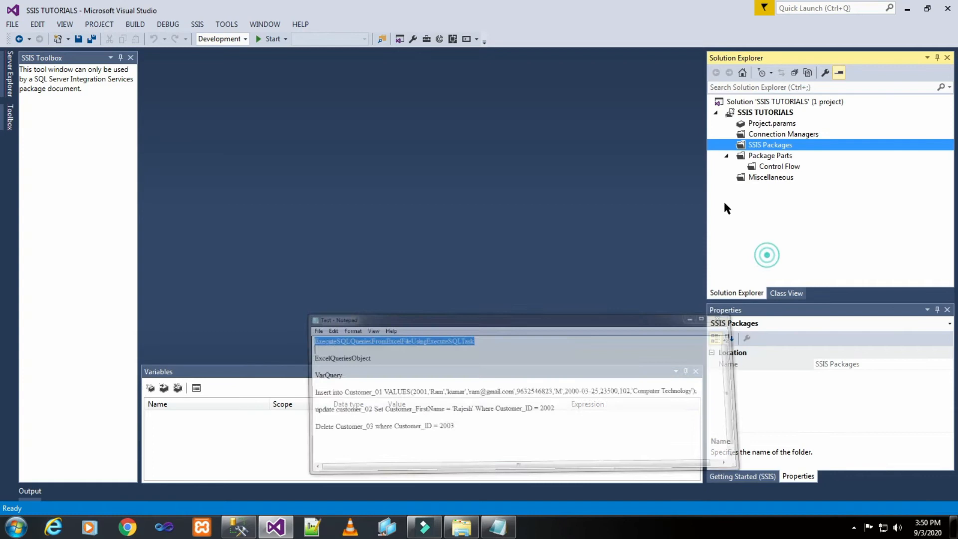
Create a new SSIS package in the project and rename it ExecuteSQLQueriesFromExcelFileUsingExecuteSQLTask.dtsx
{"action": "right_click", "coordinate": [756, 145]}
{"action": "left_click", "coordinate": [767, 155]}
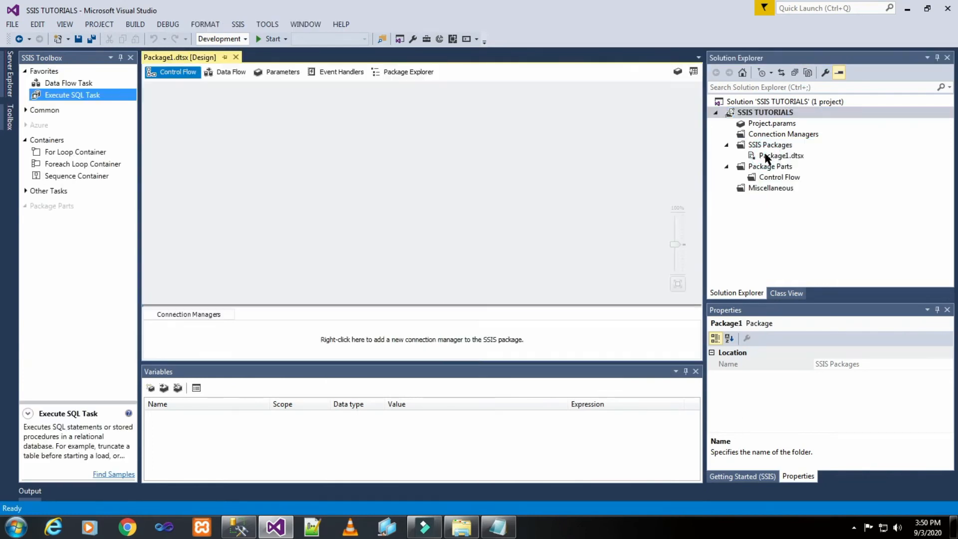
{"action": "right_click", "coordinate": [767, 159]}
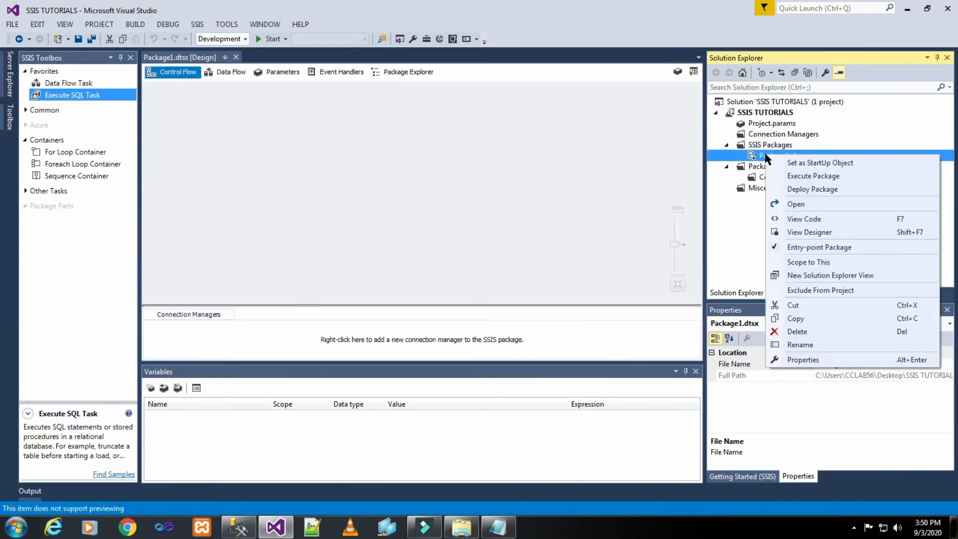
{"action": "left_click", "coordinate": [800, 345]}
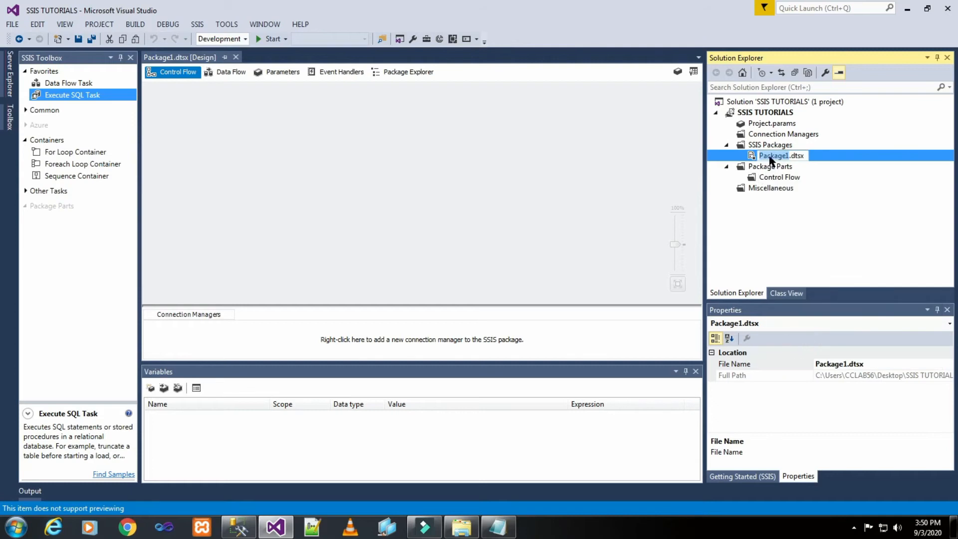
{"action": "right_click", "coordinate": [768, 159]}
{"action": "left_click", "coordinate": [798, 193]}
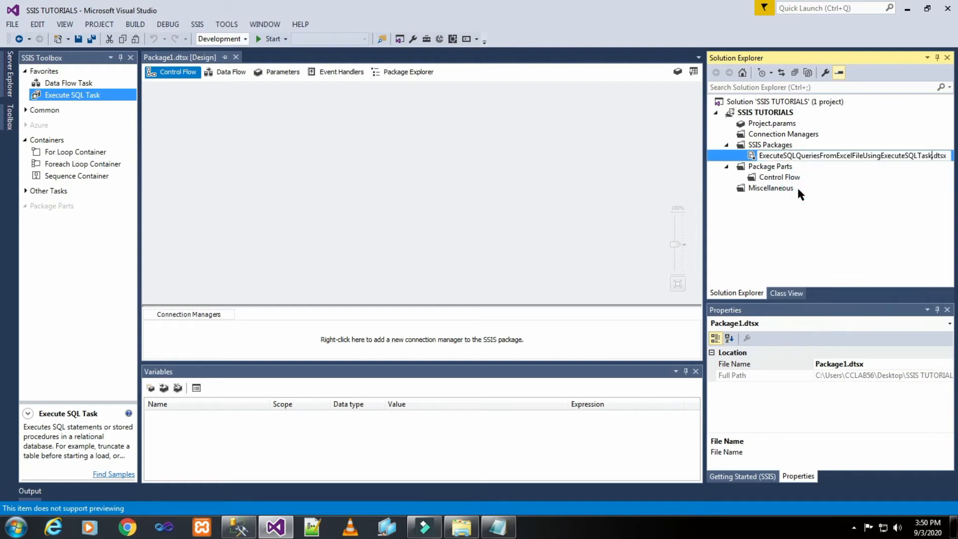
{"action": "left_click", "coordinate": [358, 161]}
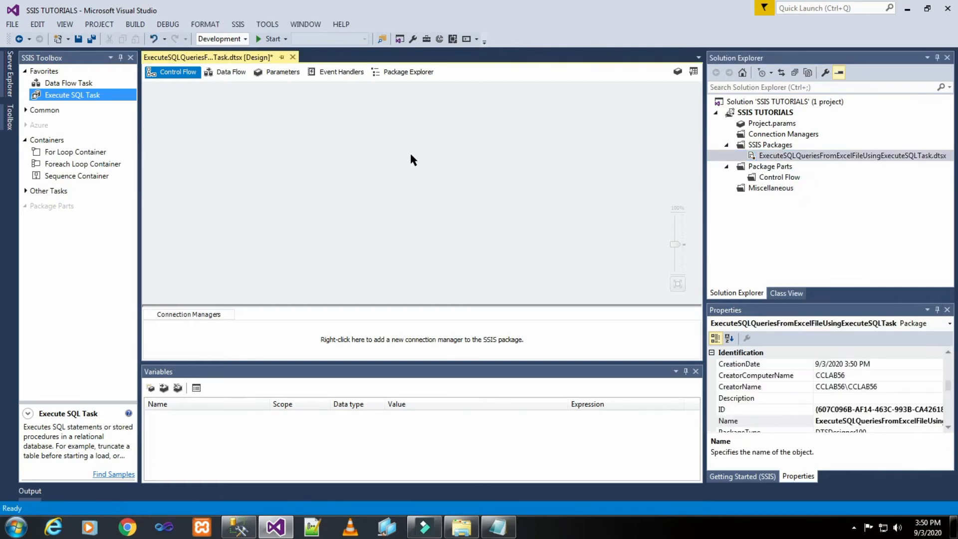
Add a Data Flow Task to the package's control flow and open it for editing
{"action": "left_click_drag", "start_coordinate": [70, 84], "coordinate": [321, 117]}
{"action": "left_click", "coordinate": [462, 109]}
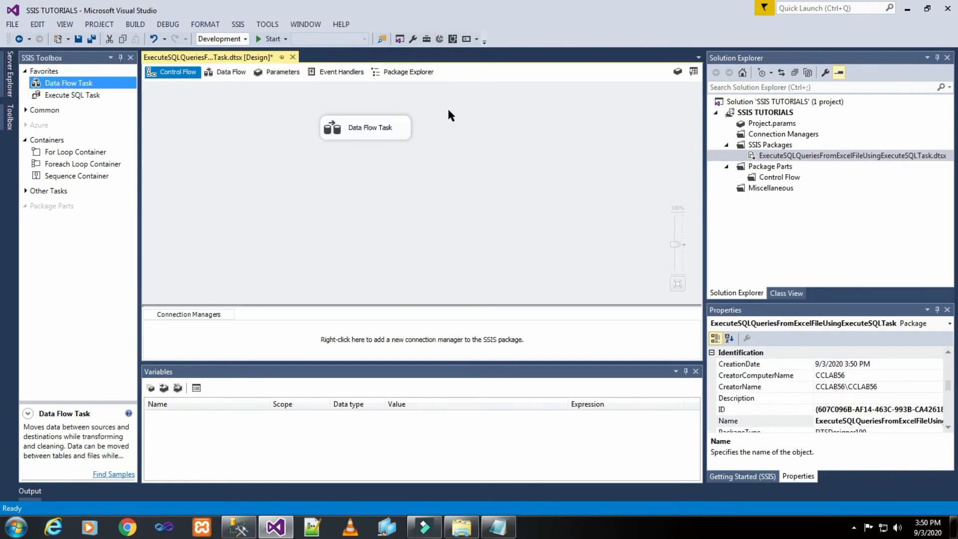
{"action": "double_click", "coordinate": [385, 130]}
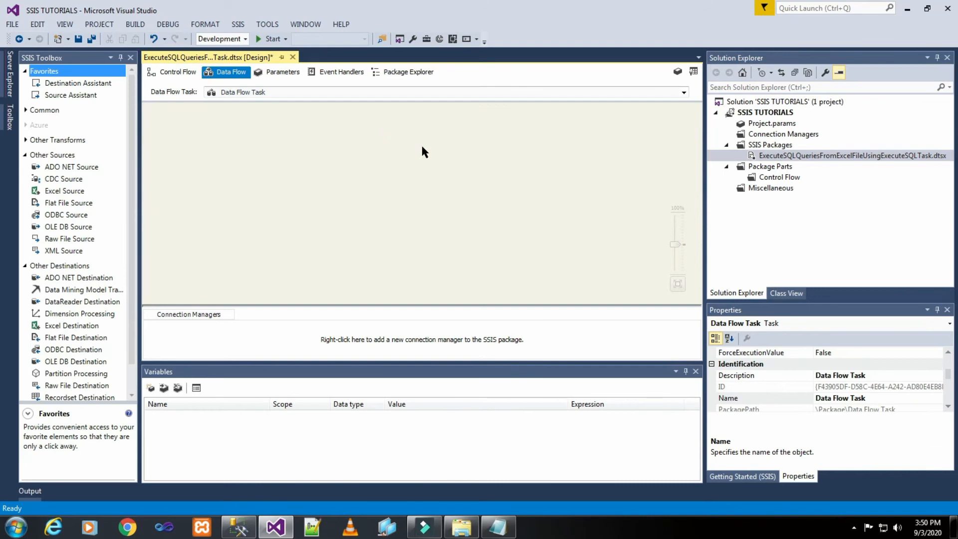
Place an Excel Source in the Data Flow Task
{"action": "left_click", "coordinate": [38, 157]}
{"action": "left_click", "coordinate": [53, 193]}
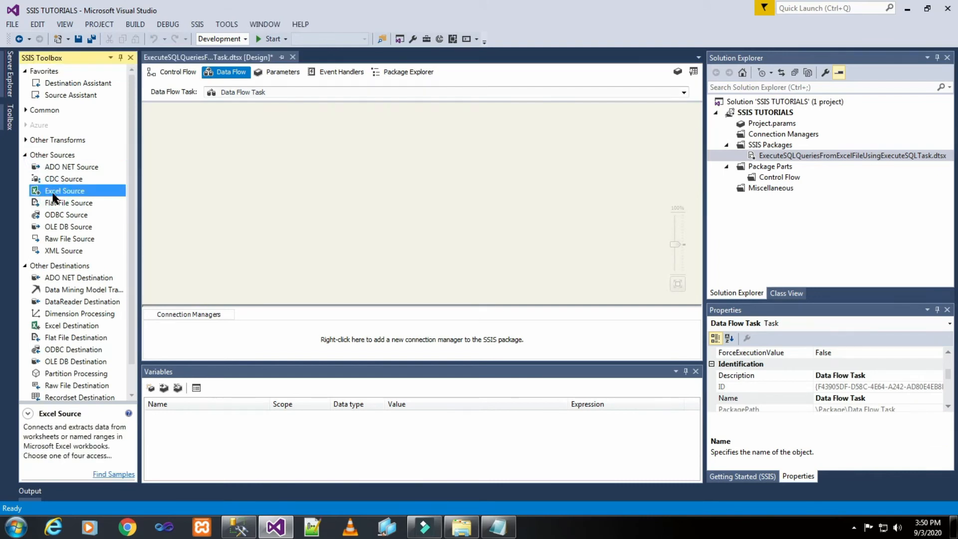
{"action": "left_click_drag", "start_coordinate": [52, 194], "coordinate": [327, 120]}
{"action": "left_click", "coordinate": [460, 122]}
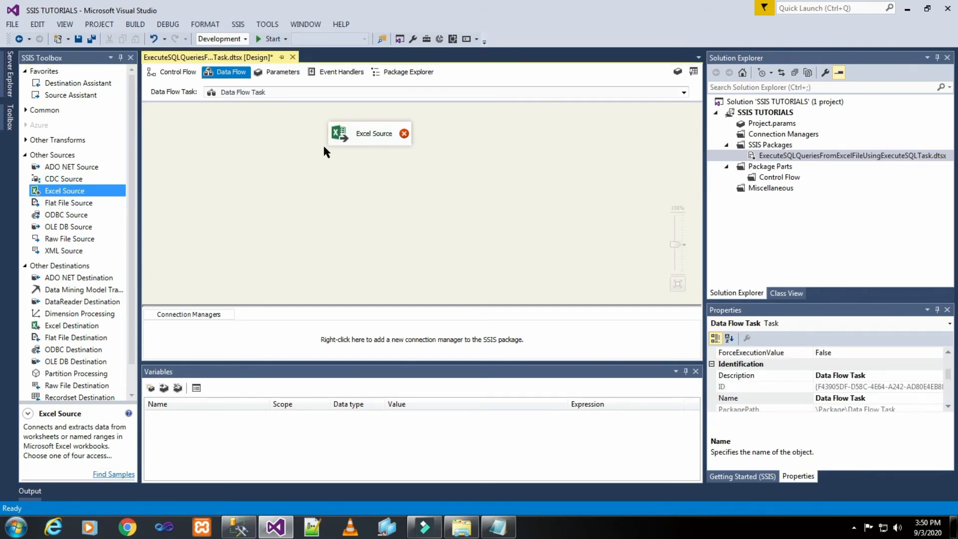
Create an Excel connection manager for the Excel Source using the Customer workbook in the SSIS INPUT folder
{"action": "double_click", "coordinate": [380, 131]}
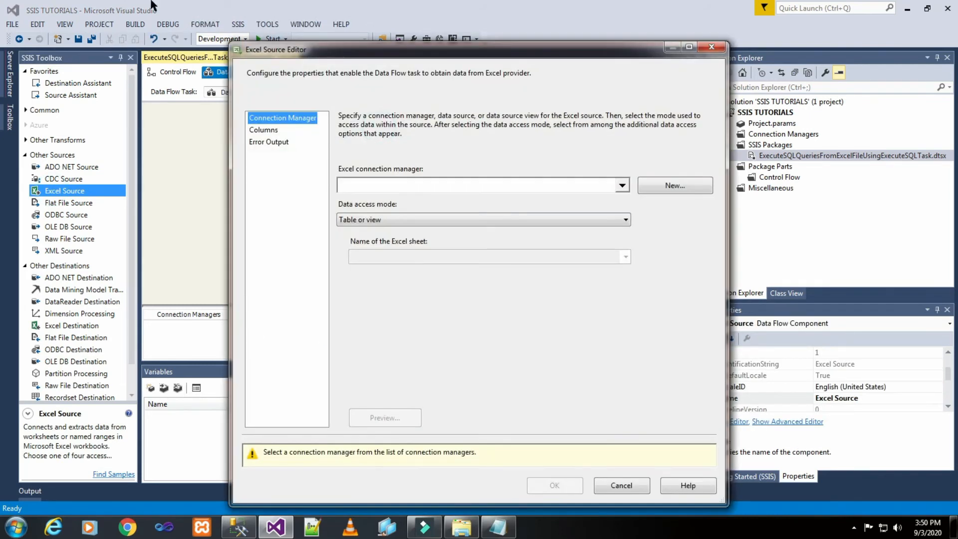
{"action": "left_click", "coordinate": [655, 180]}
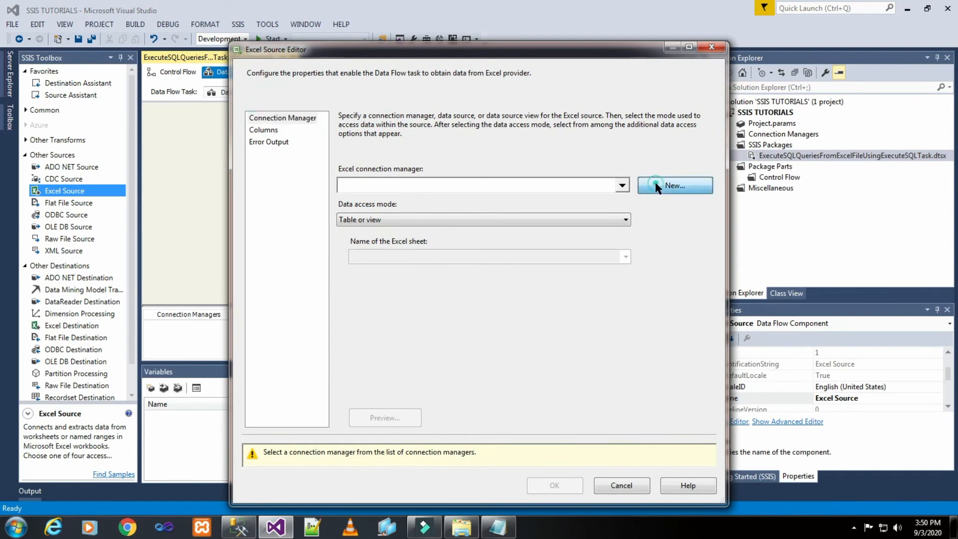
{"action": "left_click", "coordinate": [643, 237]}
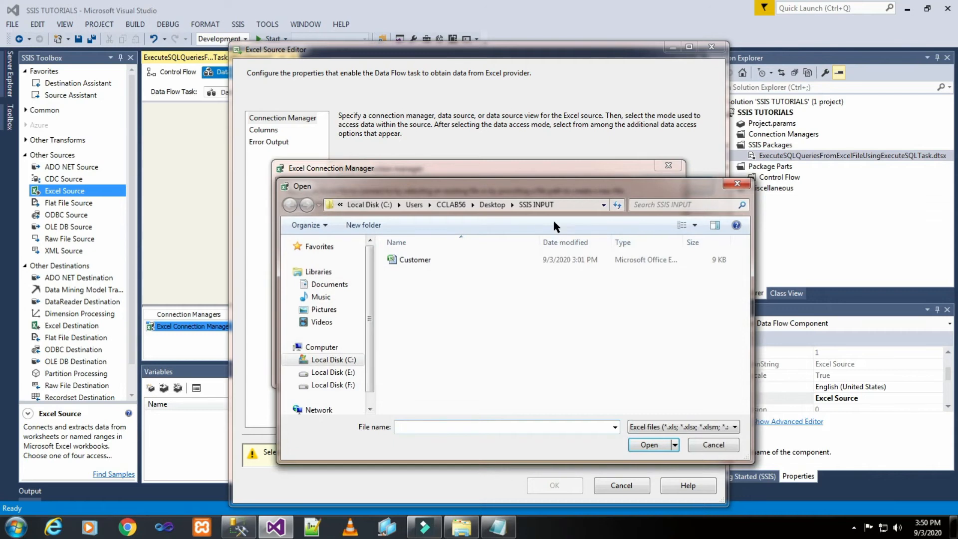
{"action": "left_click", "coordinate": [560, 205]}
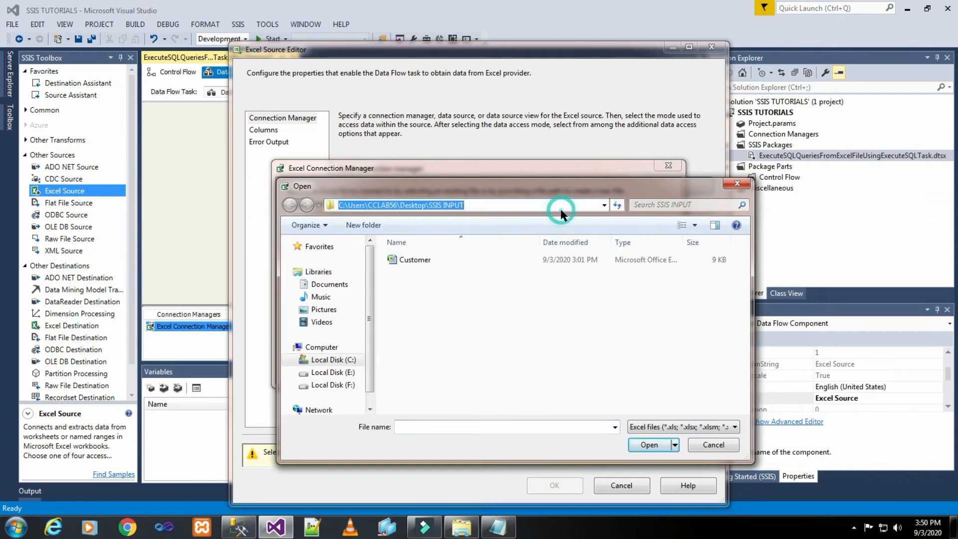
{"action": "left_click", "coordinate": [421, 261]}
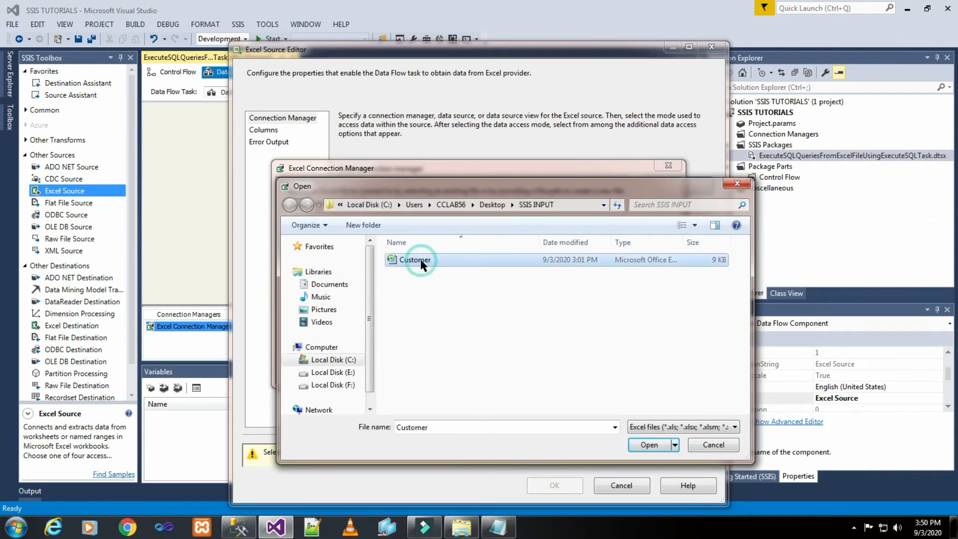
{"action": "left_click", "coordinate": [650, 445]}
{"action": "left_click", "coordinate": [567, 369]}
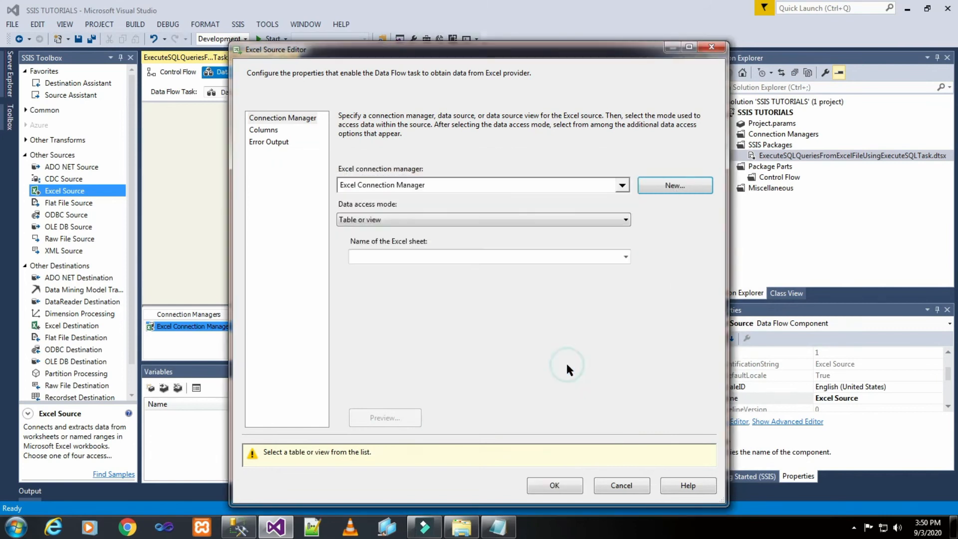
Set the Excel Source's sheet to Sheet1$, check its columns and error output, and accept the settings
{"action": "left_click", "coordinate": [624, 258]}
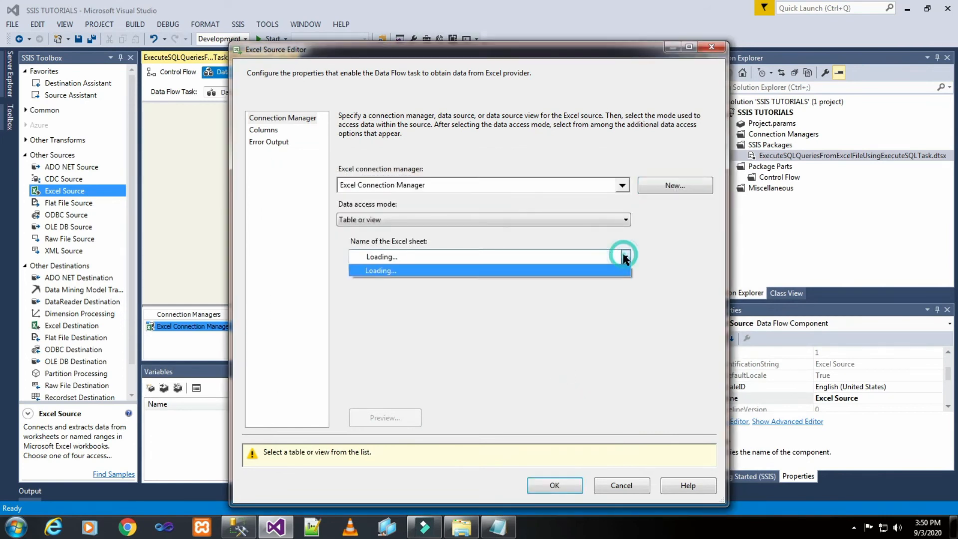
{"action": "left_click", "coordinate": [549, 270]}
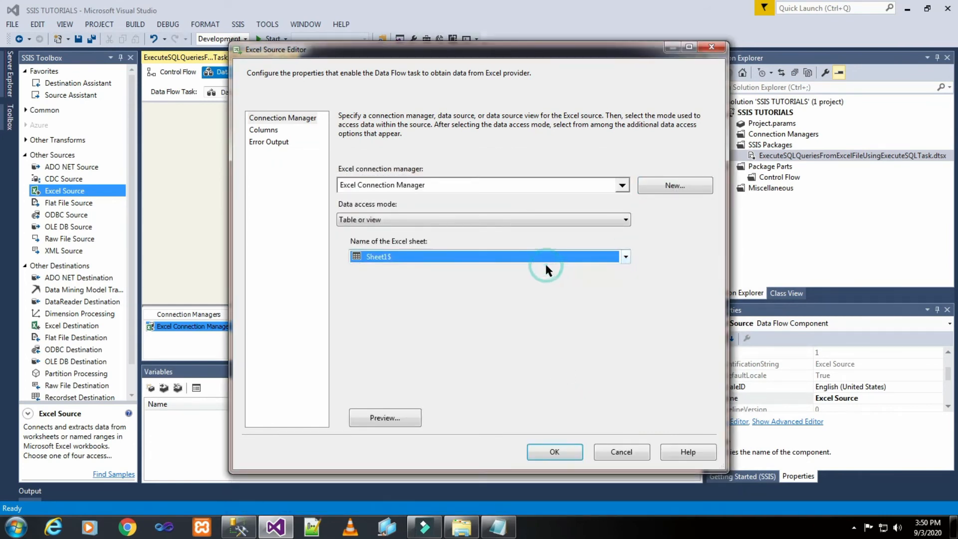
{"action": "left_click", "coordinate": [255, 131]}
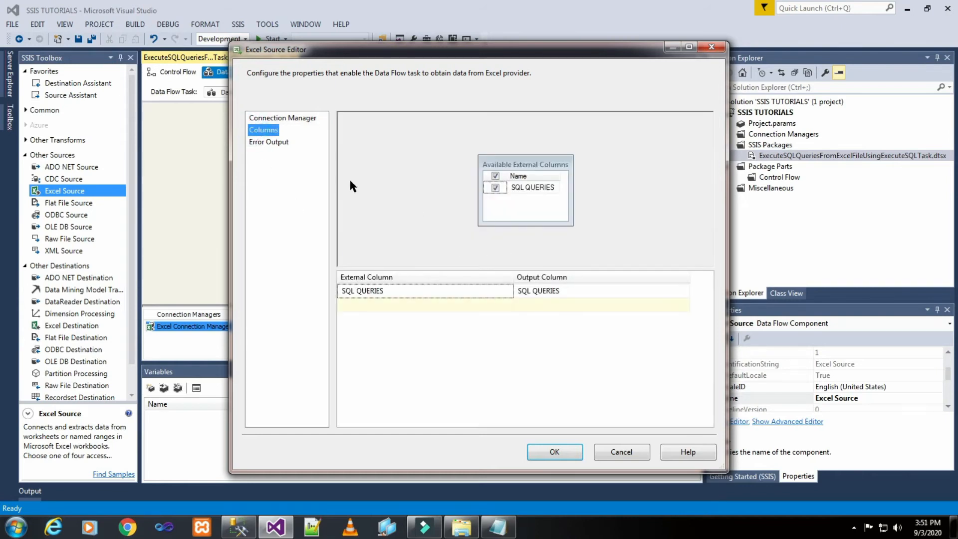
{"action": "left_click", "coordinate": [269, 142]}
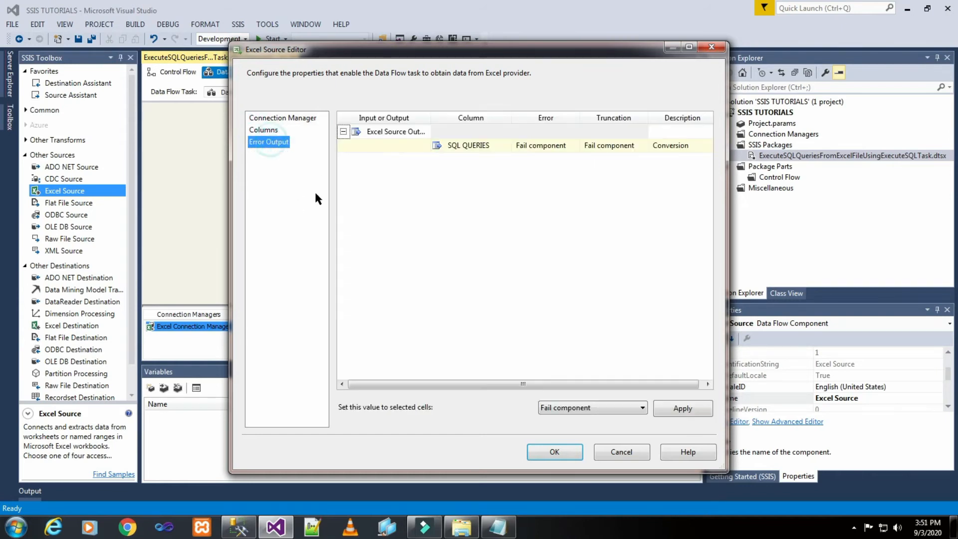
{"action": "left_click", "coordinate": [552, 452]}
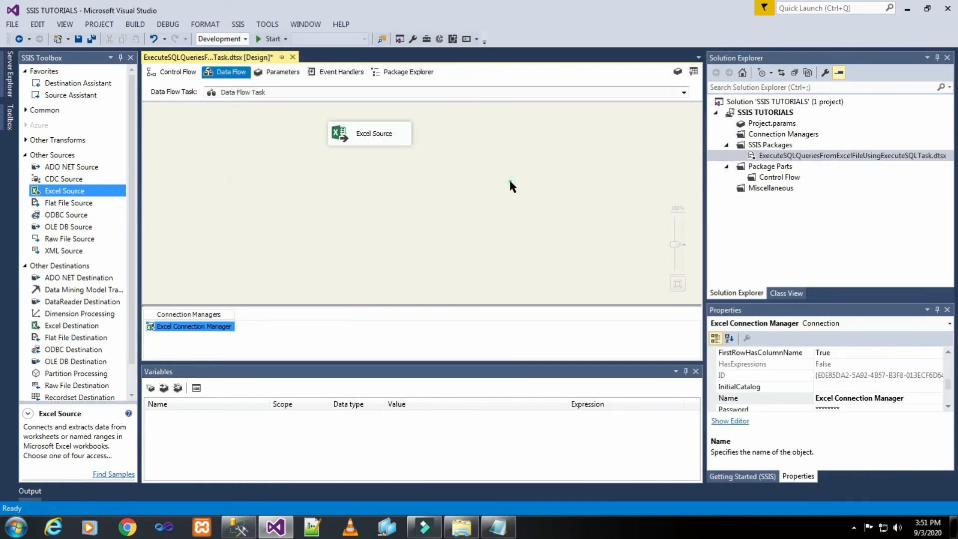
Place a Recordset Destination below the Excel Source in the data flow
{"action": "left_click", "coordinate": [510, 185]}
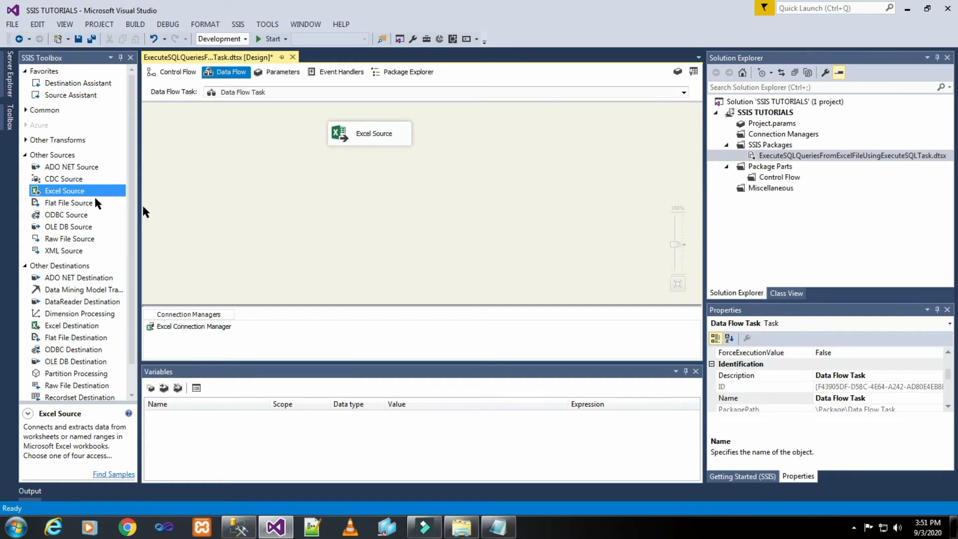
{"action": "left_click", "coordinate": [25, 156]}
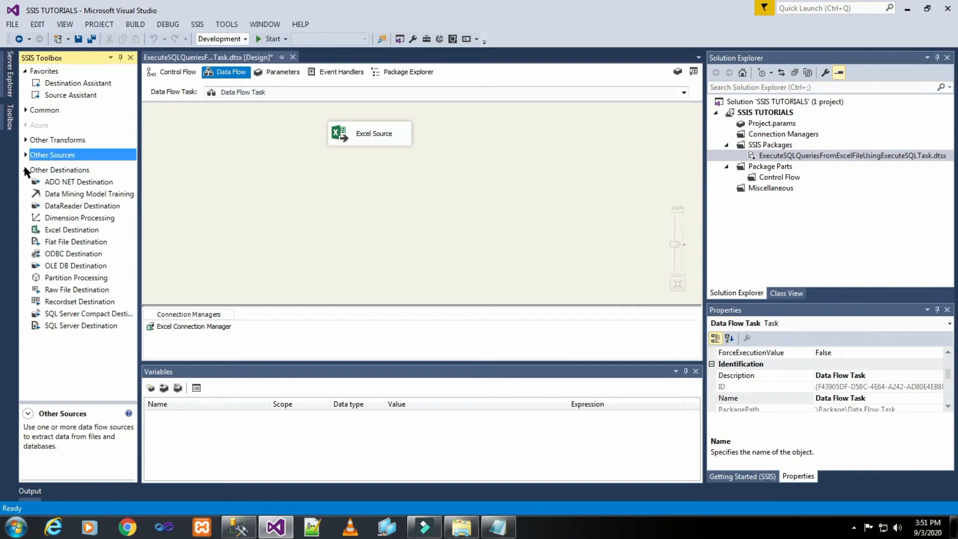
{"action": "left_click", "coordinate": [25, 140]}
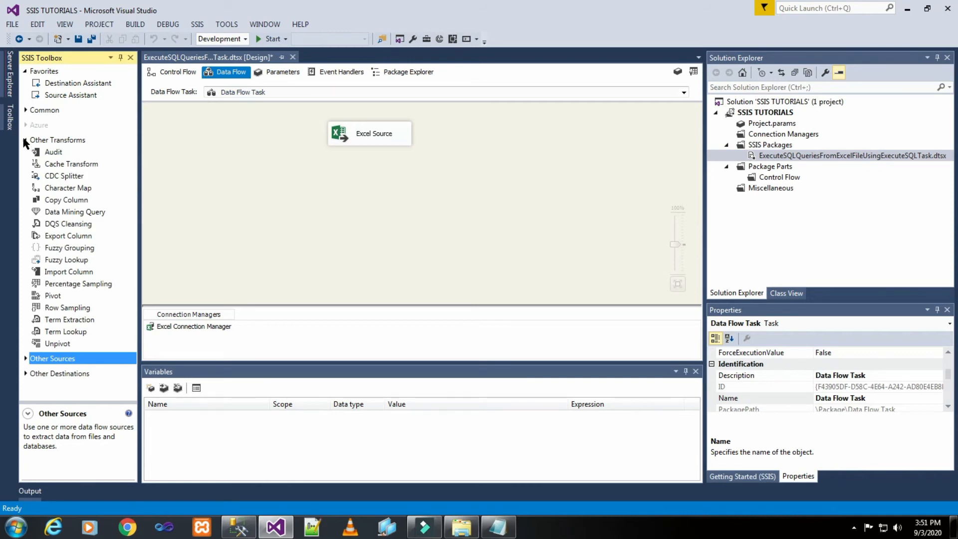
{"action": "left_click", "coordinate": [25, 108]}
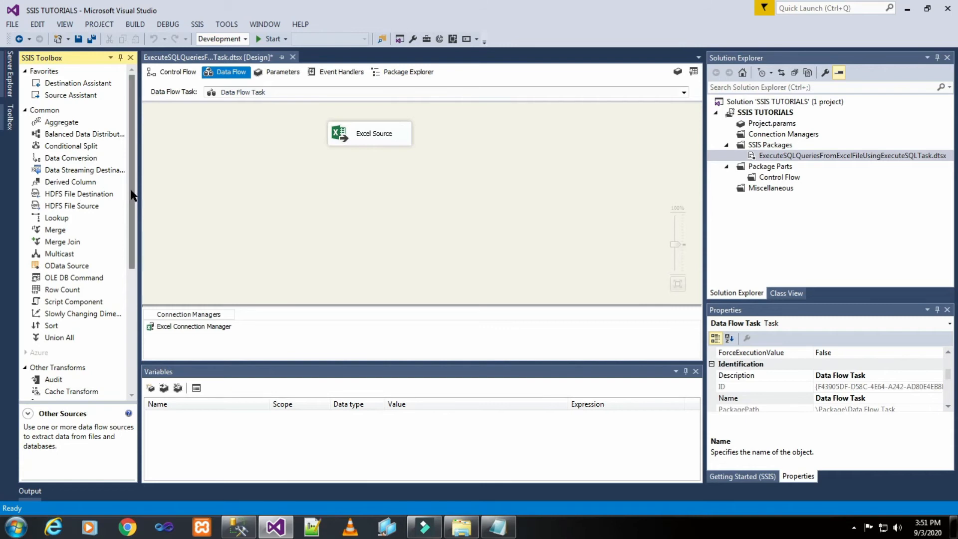
{"action": "left_click_drag", "start_coordinate": [131, 189], "coordinate": [129, 327]}
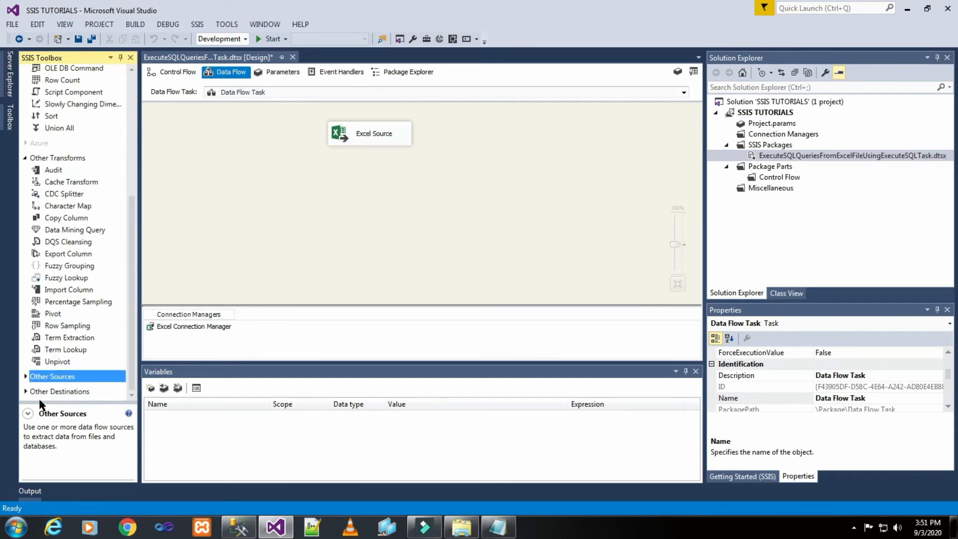
{"action": "left_click", "coordinate": [25, 392]}
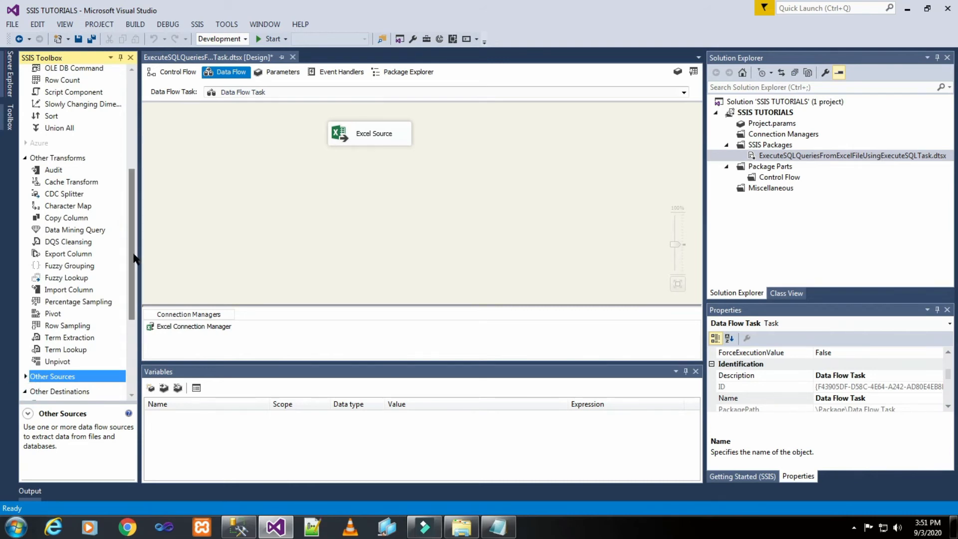
{"action": "scroll", "coordinate": [133, 257], "scroll_direction": "down", "scroll_amount": 4}
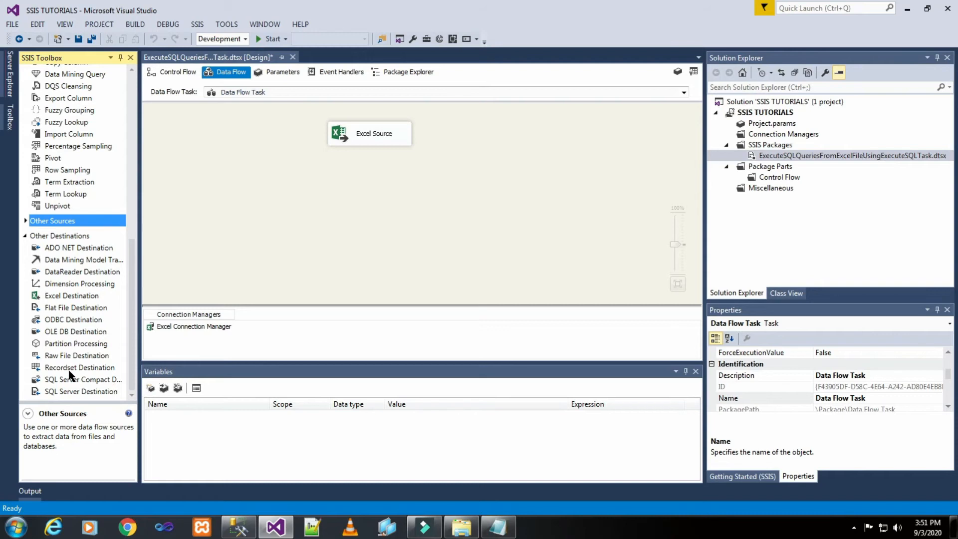
{"action": "left_click_drag", "start_coordinate": [70, 374], "coordinate": [320, 173]}
{"action": "left_click", "coordinate": [489, 170]}
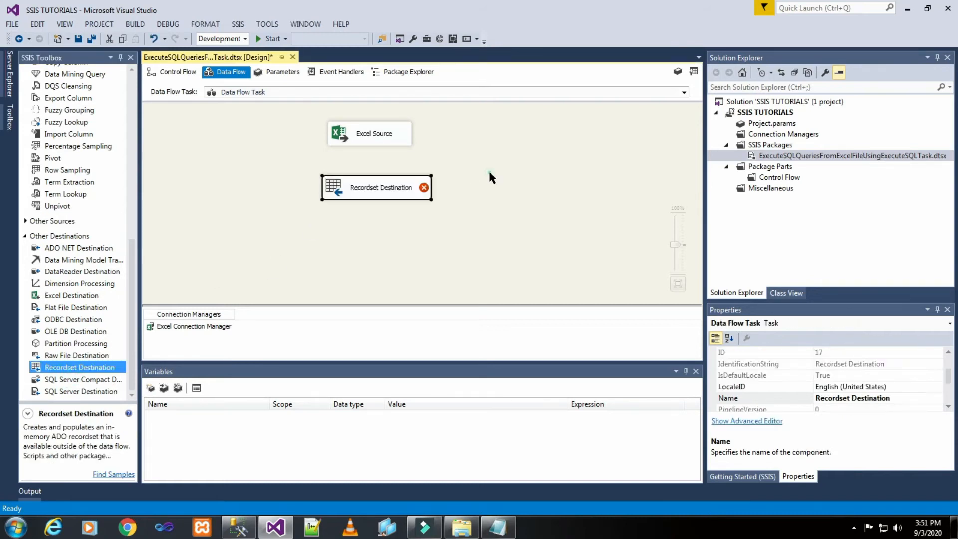
Connect the Excel Source's output to the Recordset Destination
{"action": "left_click", "coordinate": [369, 133]}
{"action": "left_click_drag", "start_coordinate": [376, 155], "coordinate": [375, 189]}
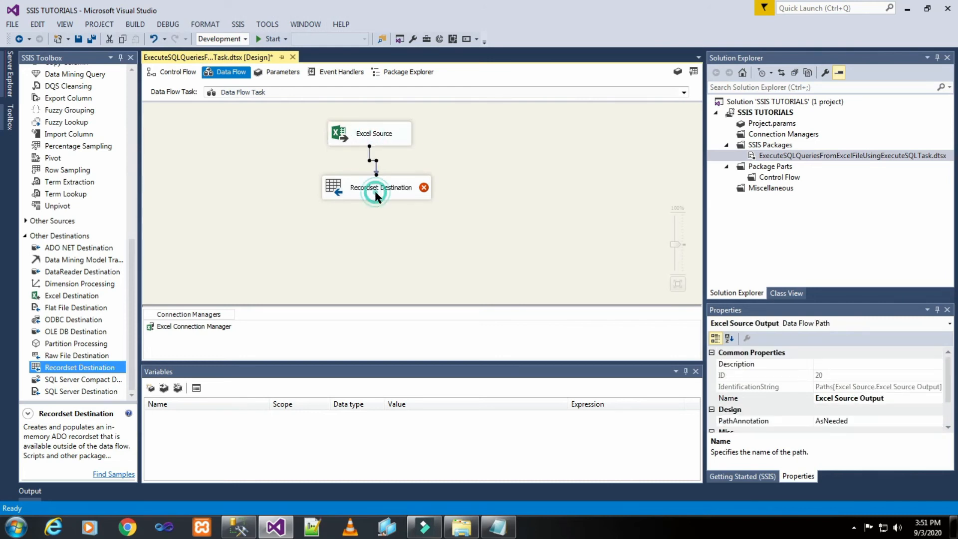
{"action": "left_click", "coordinate": [471, 165]}
{"action": "double_click", "coordinate": [370, 188]}
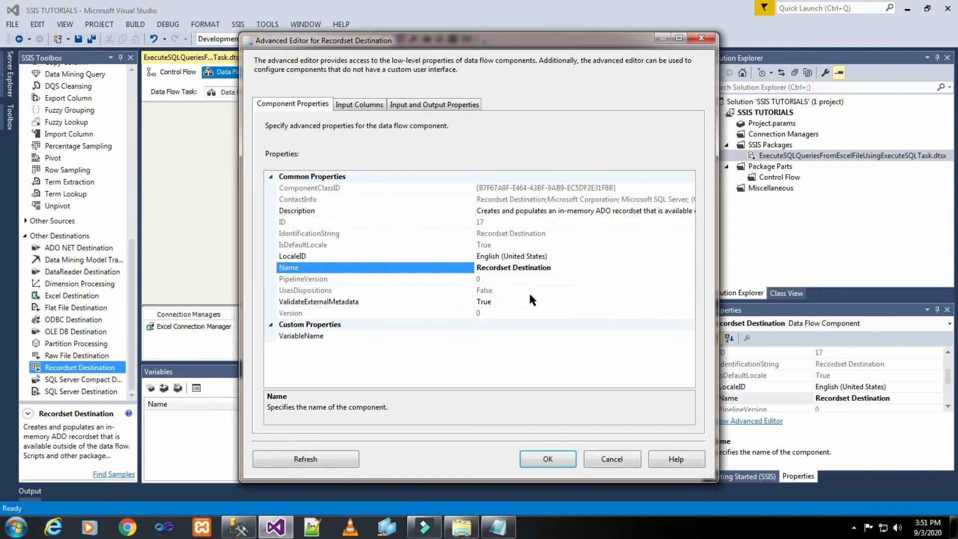
{"action": "left_click", "coordinate": [486, 336]}
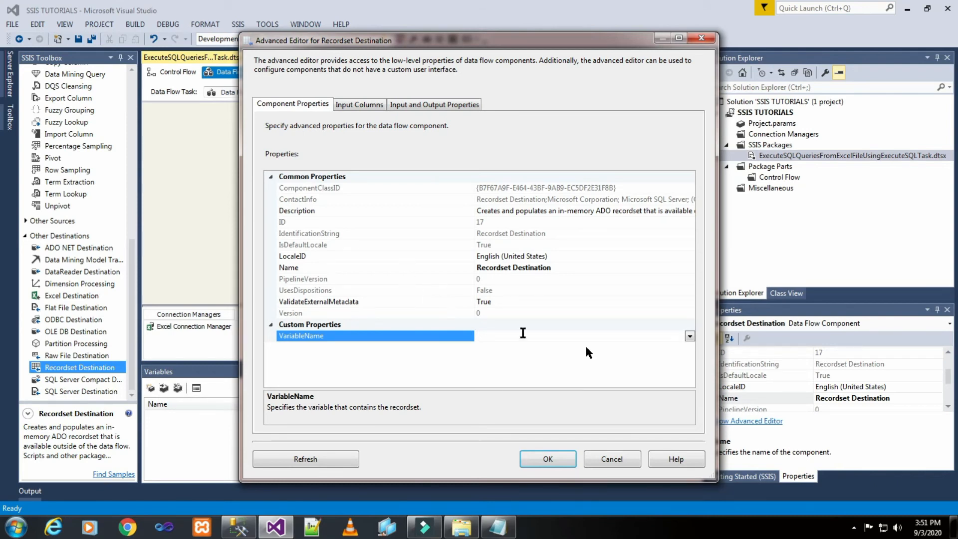
{"action": "left_click", "coordinate": [690, 336]}
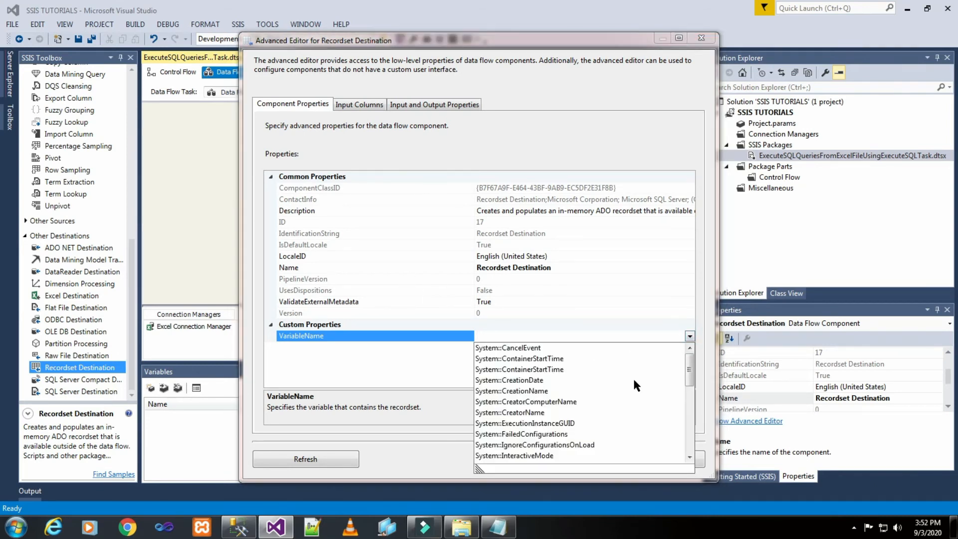
{"action": "scroll", "coordinate": [624, 399], "scroll_direction": "down", "scroll_amount": 5}
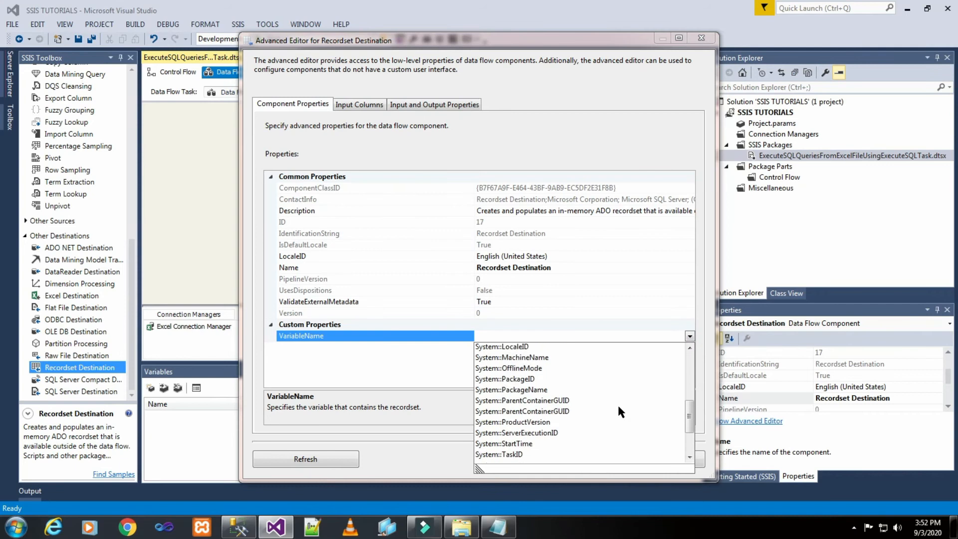
{"action": "left_click", "coordinate": [443, 360]}
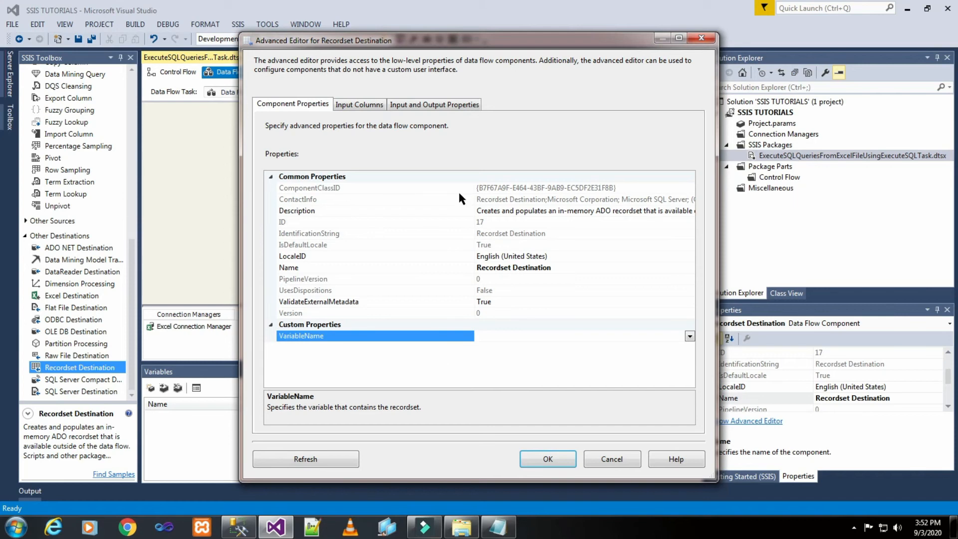
{"action": "left_click", "coordinate": [597, 458]}
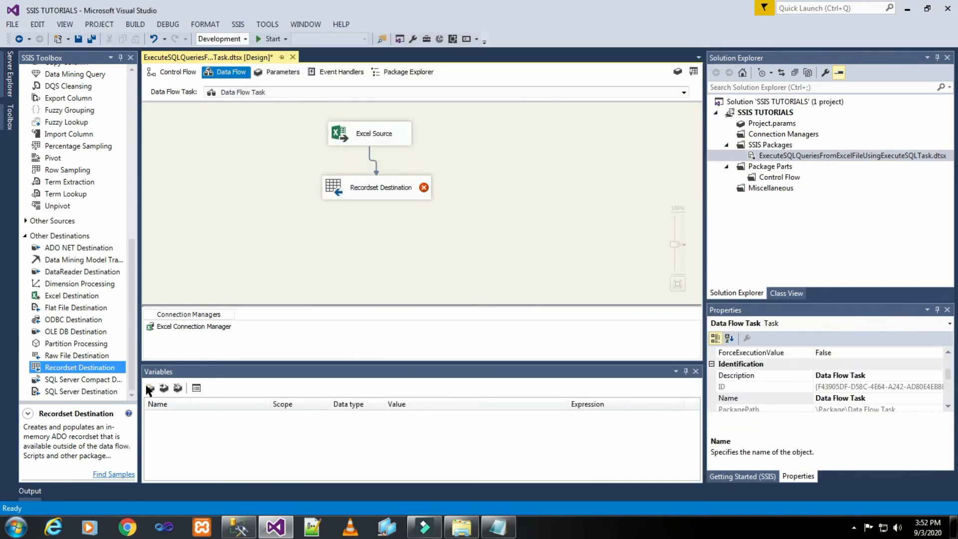
Add a new package variable and copy the name ExcelQueriesObject from the Test file in Notepad
{"action": "left_click", "coordinate": [149, 389]}
{"action": "left_click", "coordinate": [150, 389]}
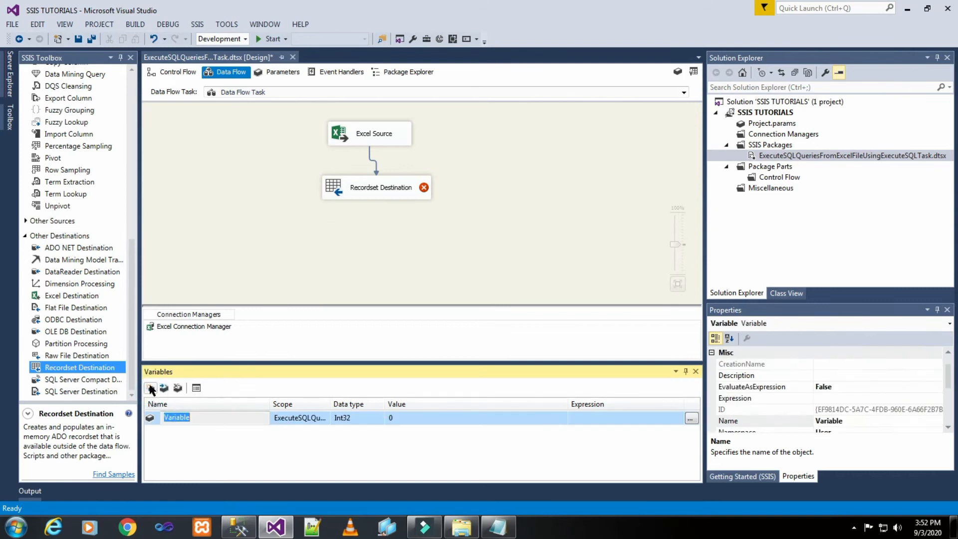
{"action": "left_click", "coordinate": [497, 527]}
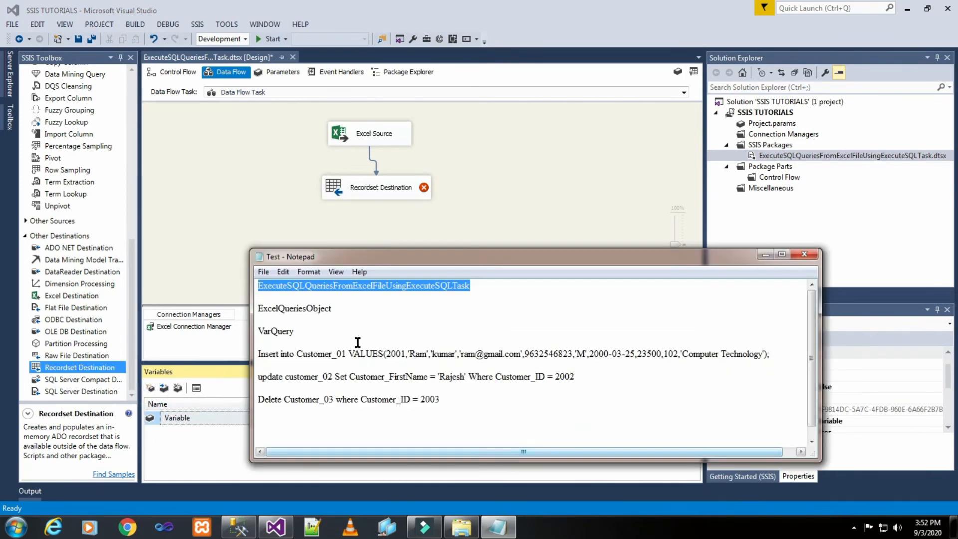
{"action": "left_click", "coordinate": [352, 324]}
{"action": "left_click", "coordinate": [258, 308]}
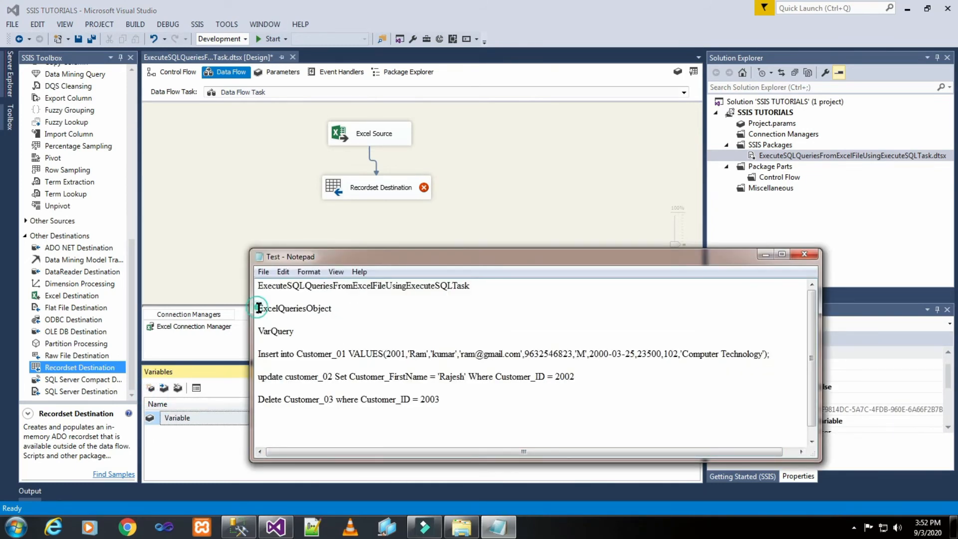
{"action": "left_click_drag", "start_coordinate": [258, 308], "coordinate": [344, 313]}
{"action": "right_click", "coordinate": [325, 311]}
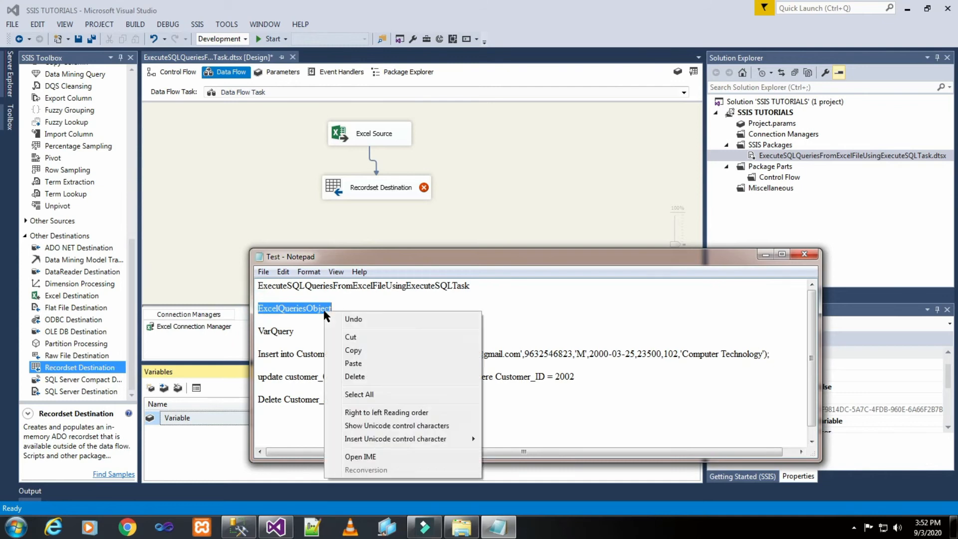
{"action": "left_click", "coordinate": [357, 351]}
{"action": "left_click", "coordinate": [449, 220]}
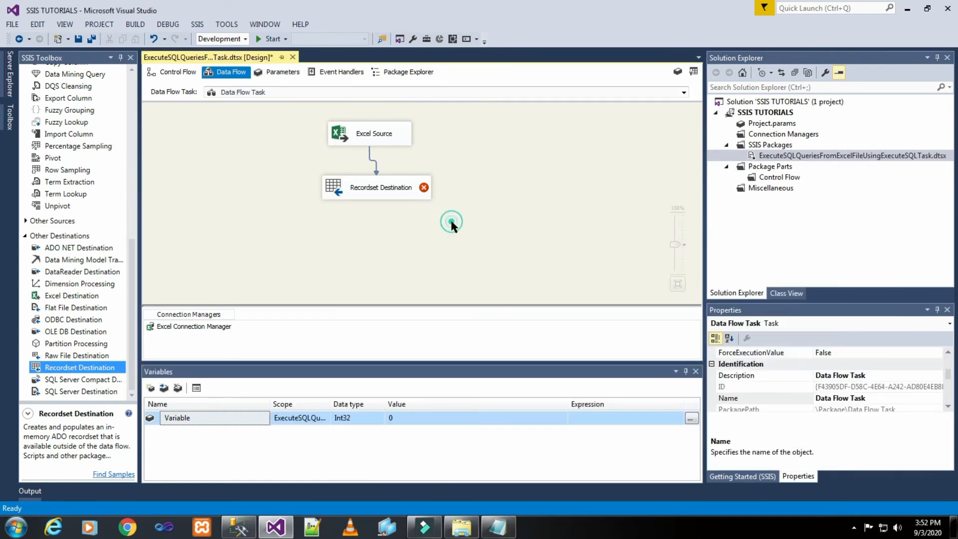
Rename the new variable ExcelQueriesObject and set its data type to Object
{"action": "left_click", "coordinate": [213, 419]}
{"action": "double_click", "coordinate": [213, 419]}
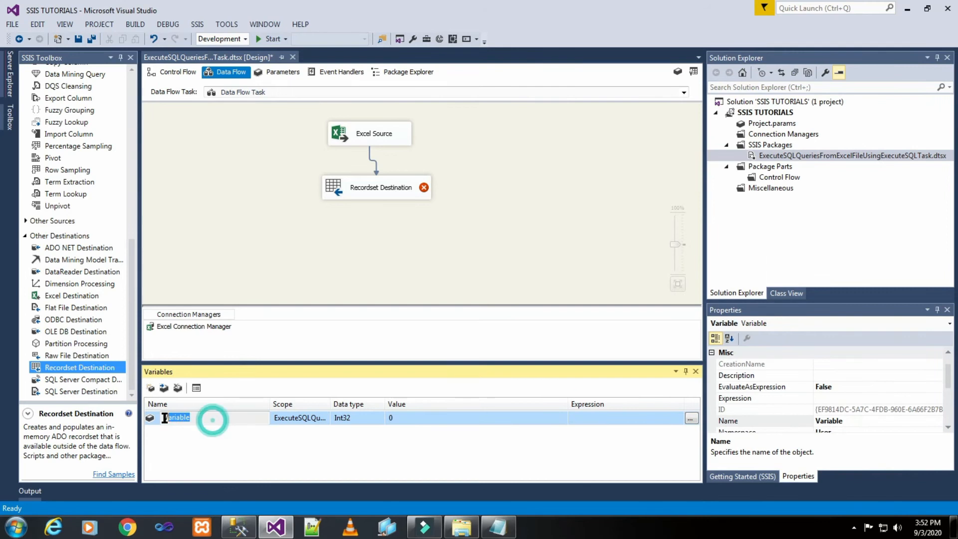
{"action": "right_click", "coordinate": [166, 419]}
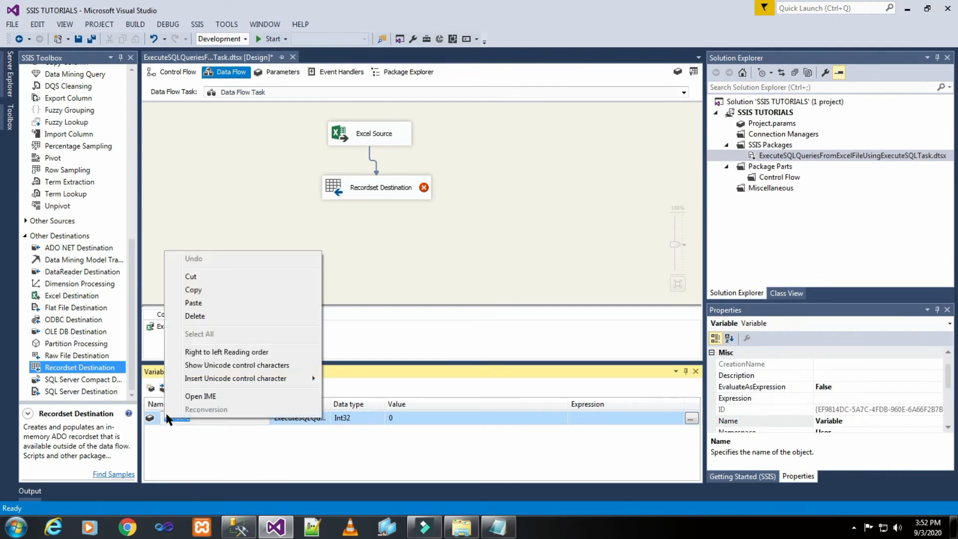
{"action": "left_click", "coordinate": [208, 301]}
{"action": "left_click", "coordinate": [420, 270]}
{"action": "left_click", "coordinate": [371, 417]}
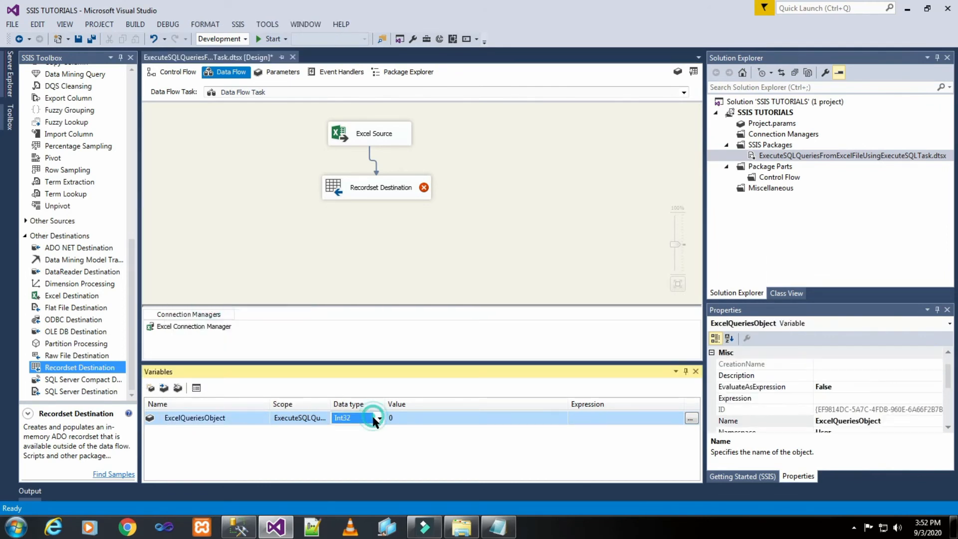
{"action": "left_click", "coordinate": [380, 418]}
{"action": "left_click", "coordinate": [364, 452]}
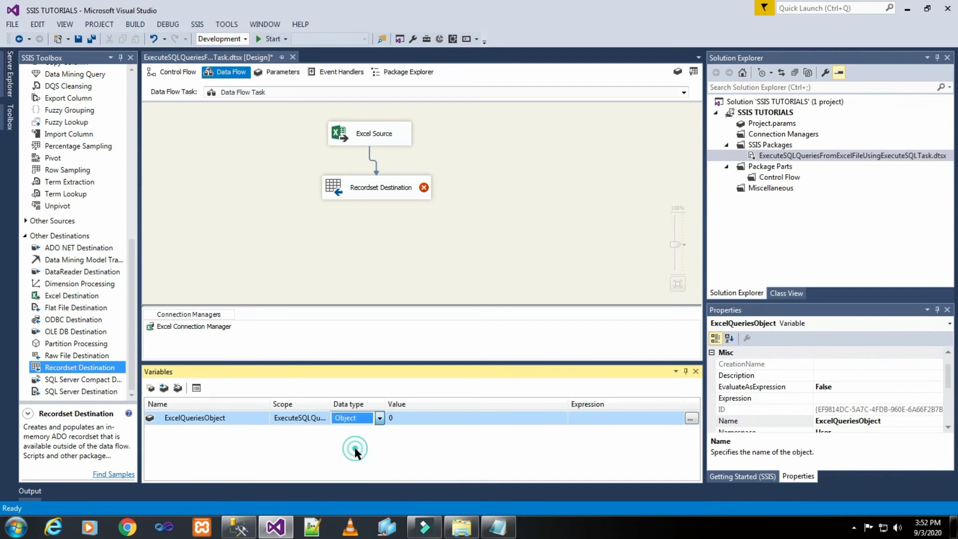
{"action": "left_click", "coordinate": [531, 236]}
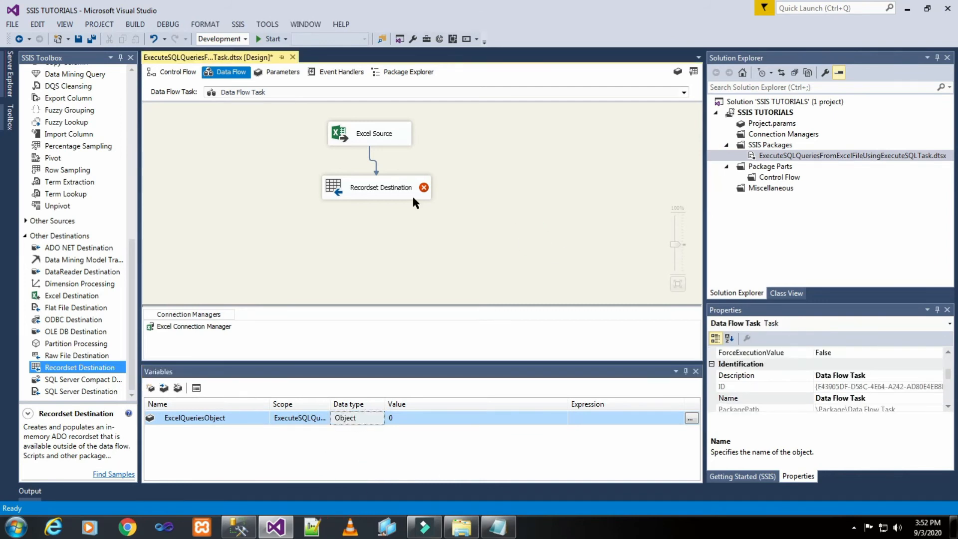
Set the Recordset Destination's VariableName property to User::ExcelQueriesObject
{"action": "double_click", "coordinate": [397, 189]}
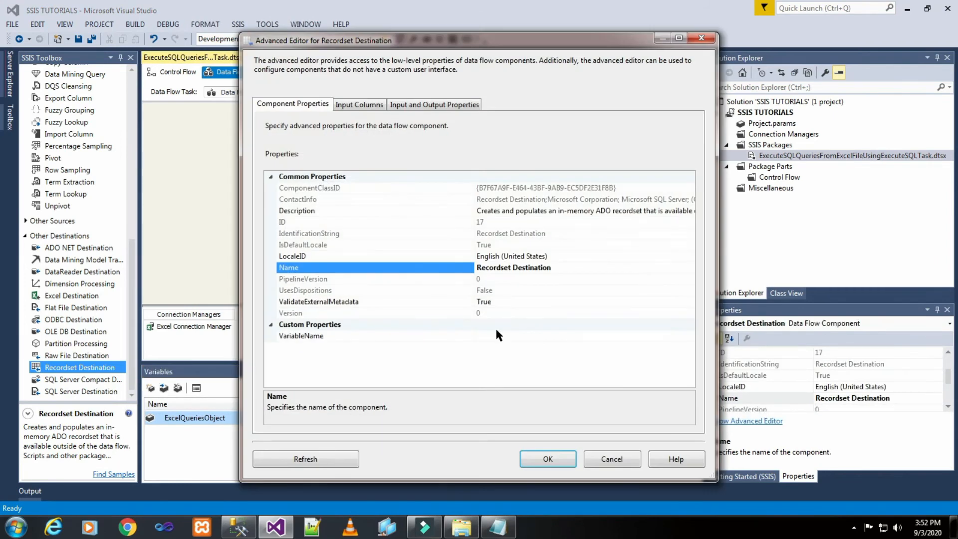
{"action": "left_click", "coordinate": [502, 331]}
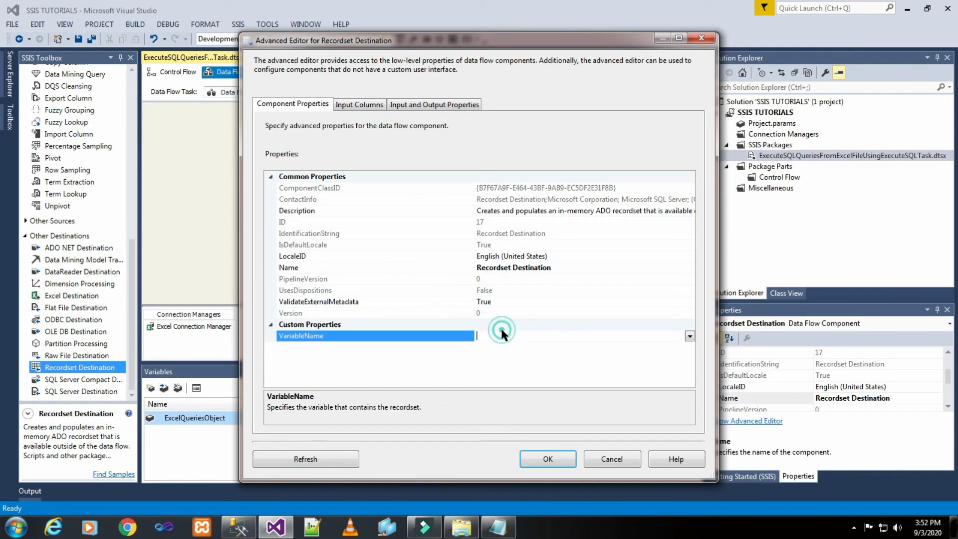
{"action": "left_click", "coordinate": [690, 335]}
{"action": "scroll", "coordinate": [588, 409], "scroll_direction": "down", "scroll_amount": 8}
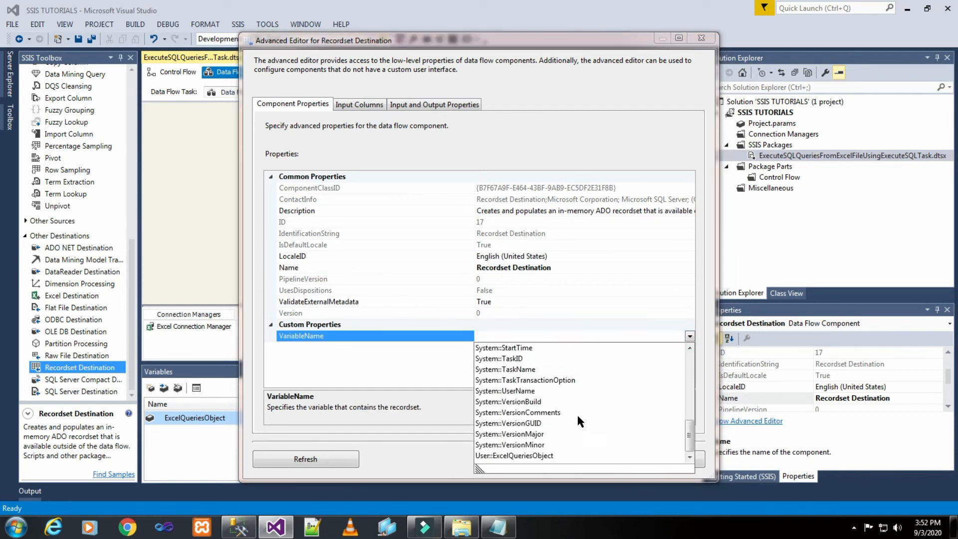
{"action": "left_click", "coordinate": [549, 456]}
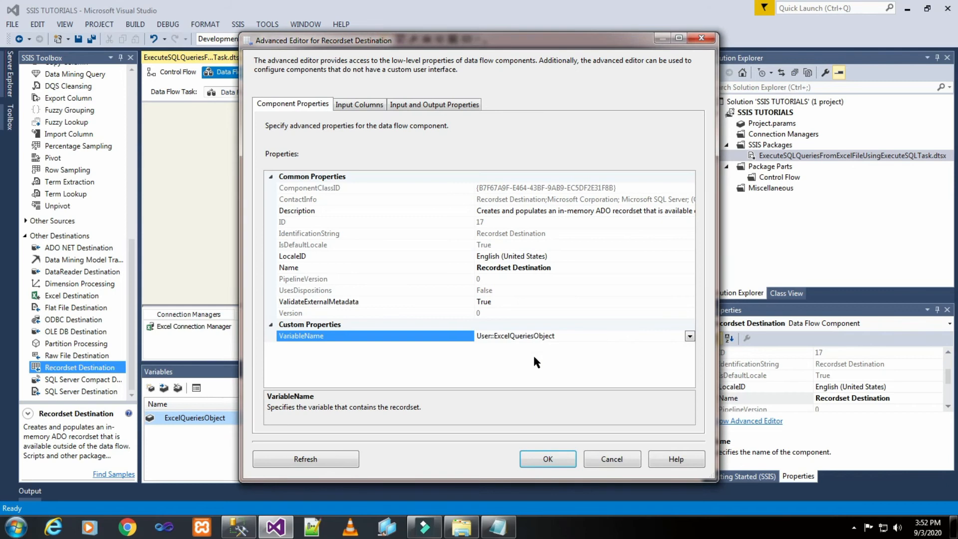
Include the SQL QUERIES input column in the Recordset Destination, check its input and output properties, and accept the settings
{"action": "left_click", "coordinate": [367, 104]}
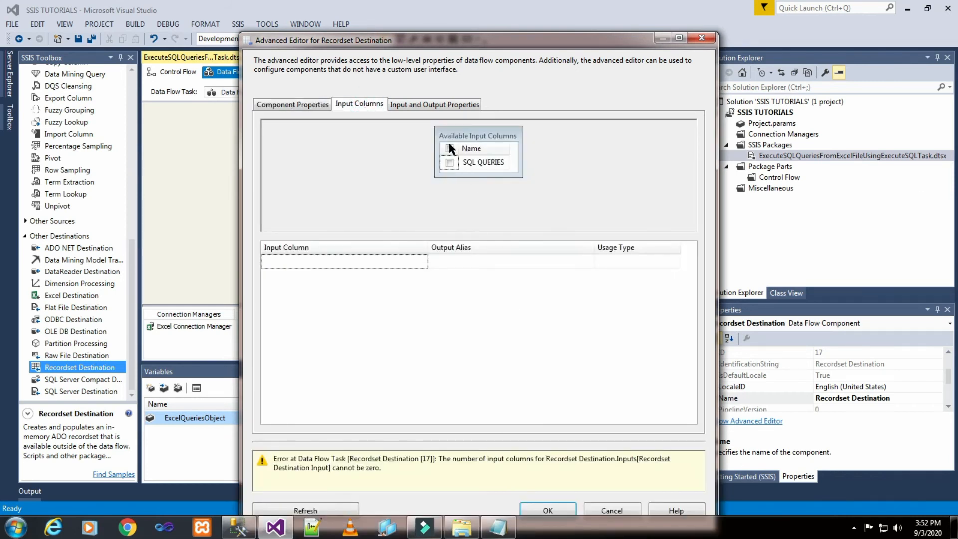
{"action": "left_click", "coordinate": [449, 162]}
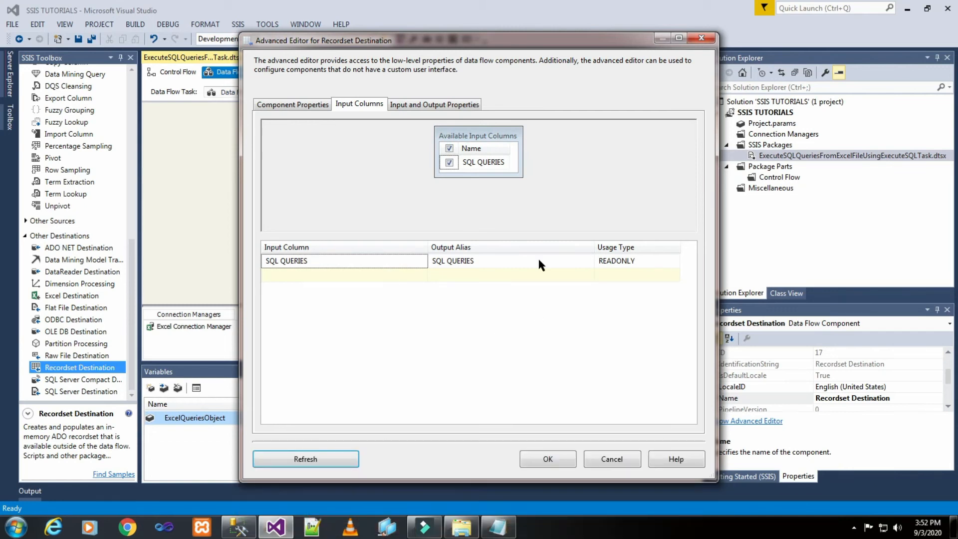
{"action": "left_click", "coordinate": [446, 104]}
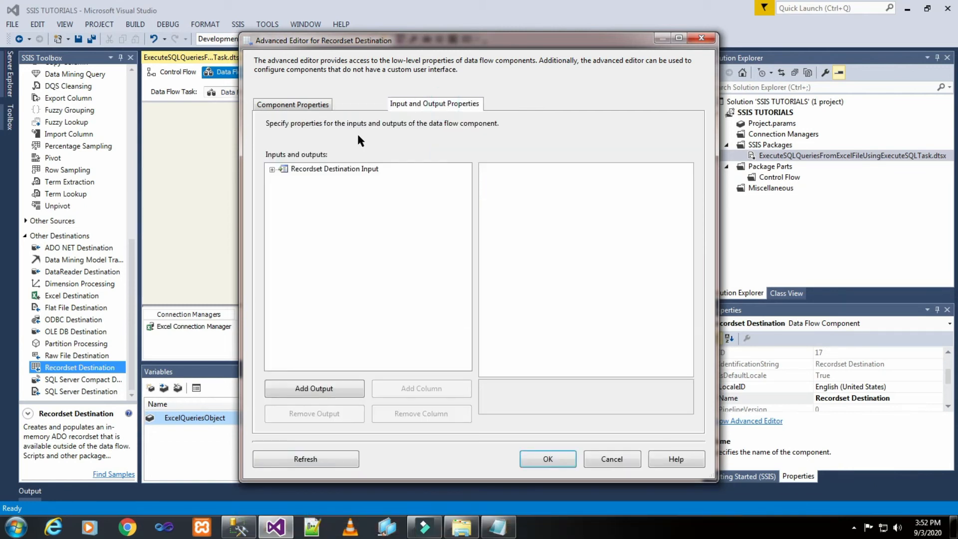
{"action": "left_click", "coordinate": [548, 458]}
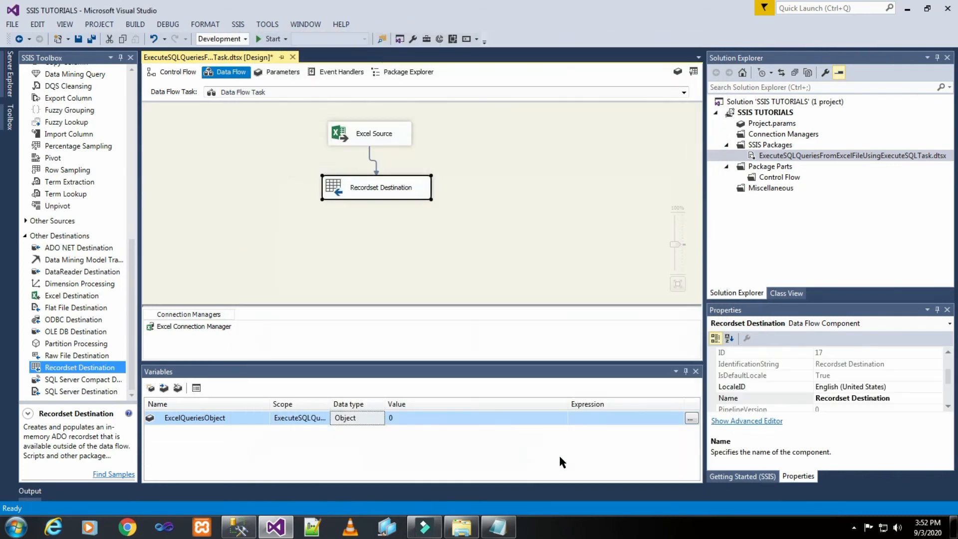
{"action": "left_click", "coordinate": [504, 203]}
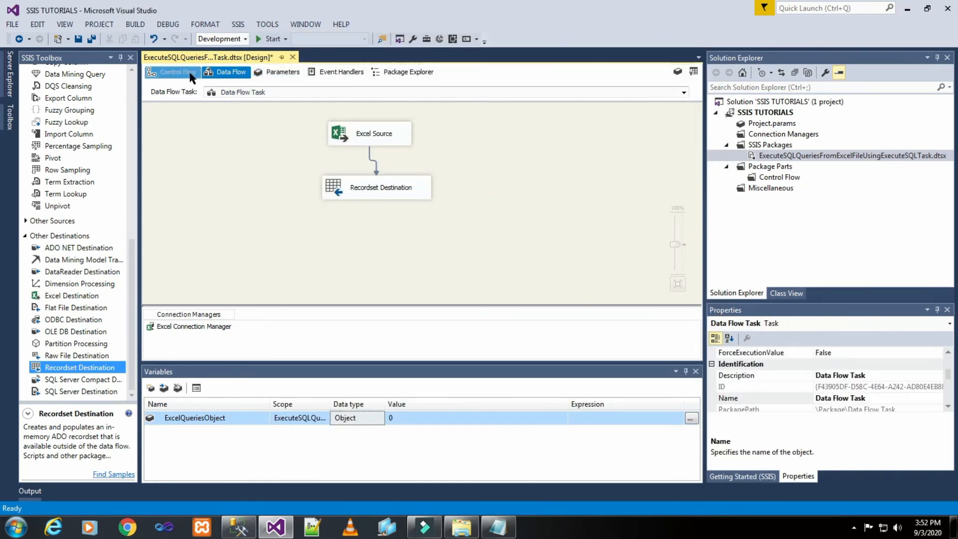
Return to the package's control flow
{"action": "left_click", "coordinate": [172, 72]}
{"action": "left_click", "coordinate": [486, 167]}
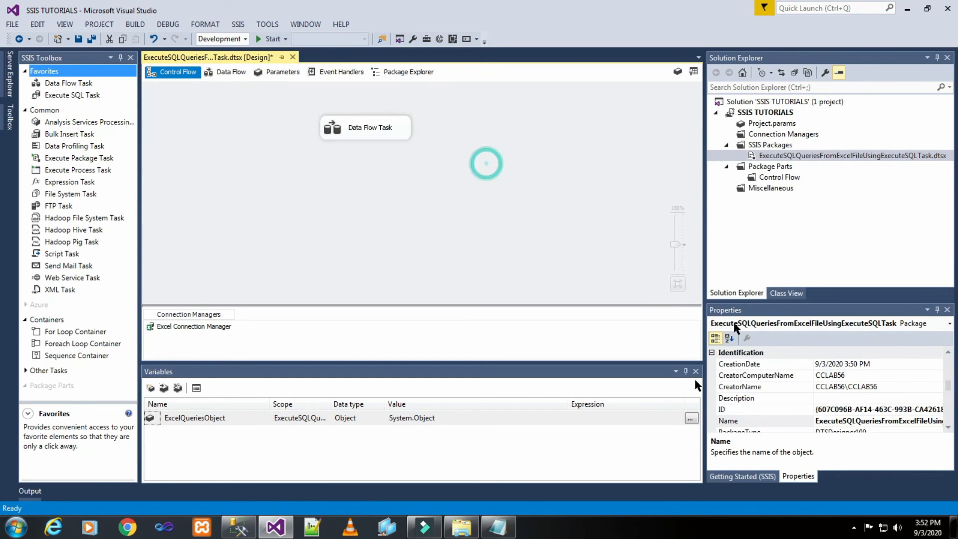
Save the package, run it to test the Data Flow Task, and stop debugging
{"action": "left_click", "coordinate": [76, 39]}
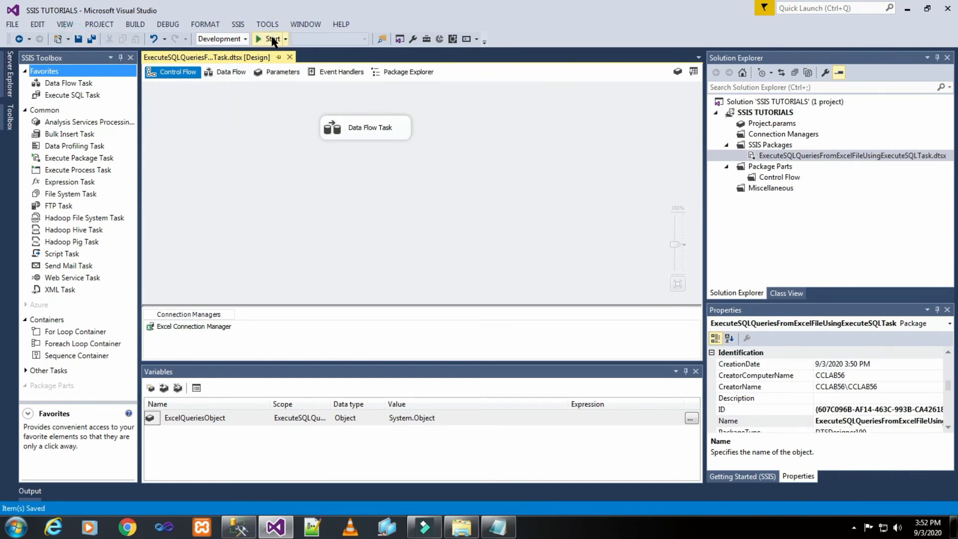
{"action": "left_click", "coordinate": [272, 39]}
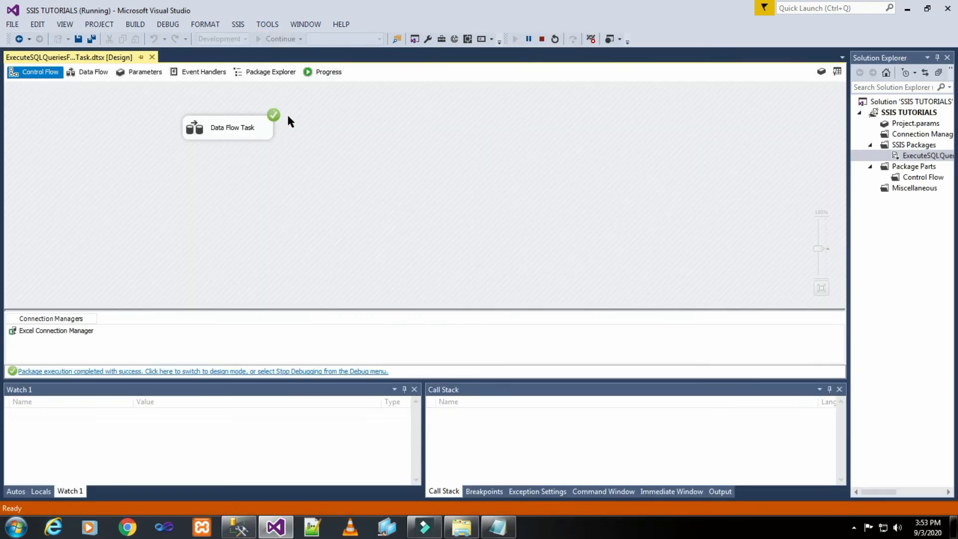
{"action": "left_click", "coordinate": [541, 39]}
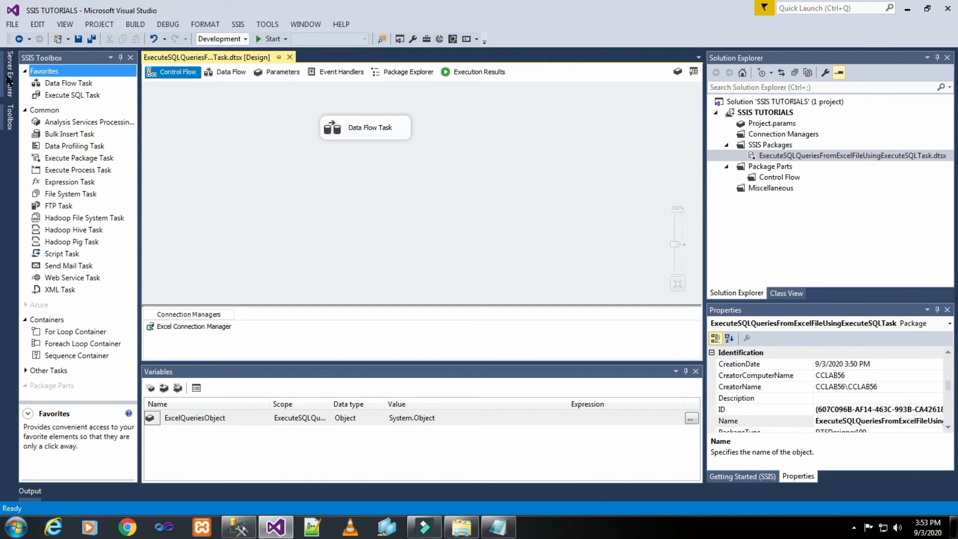
Add a Foreach Loop Container below the Data Flow Task and connect the Data Flow Task to it
{"action": "left_click", "coordinate": [26, 110]}
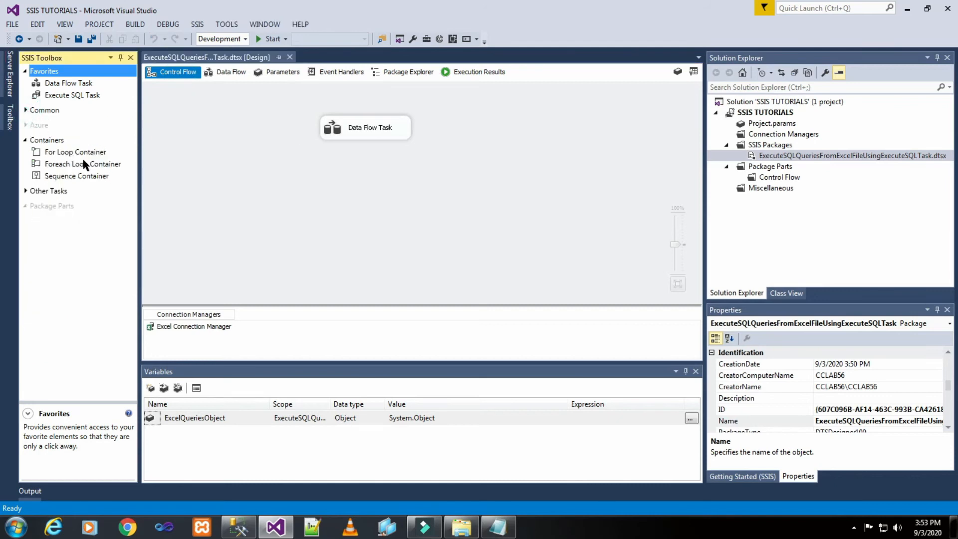
{"action": "left_click_drag", "start_coordinate": [72, 164], "coordinate": [316, 169]}
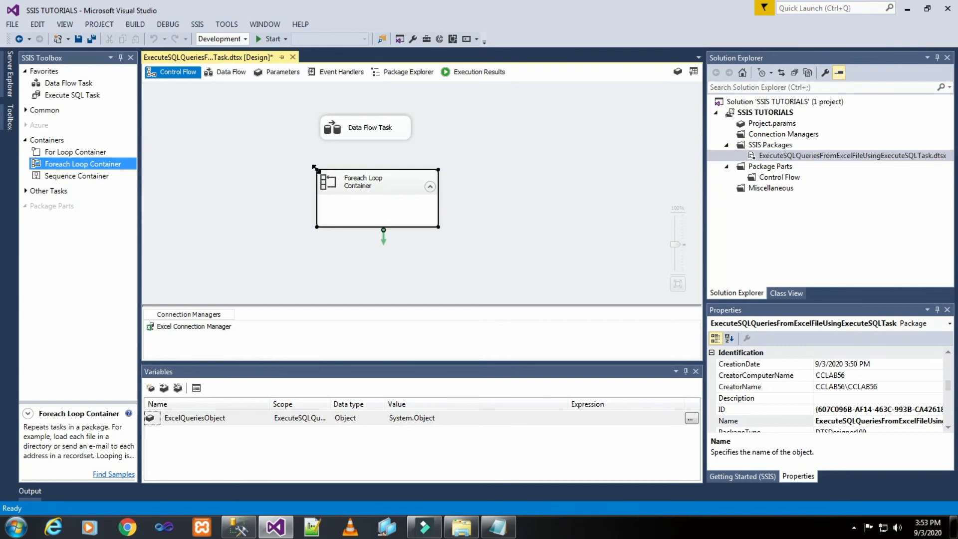
{"action": "left_click", "coordinate": [363, 131]}
{"action": "left_click_drag", "start_coordinate": [371, 143], "coordinate": [368, 185]}
{"action": "left_click", "coordinate": [523, 135]}
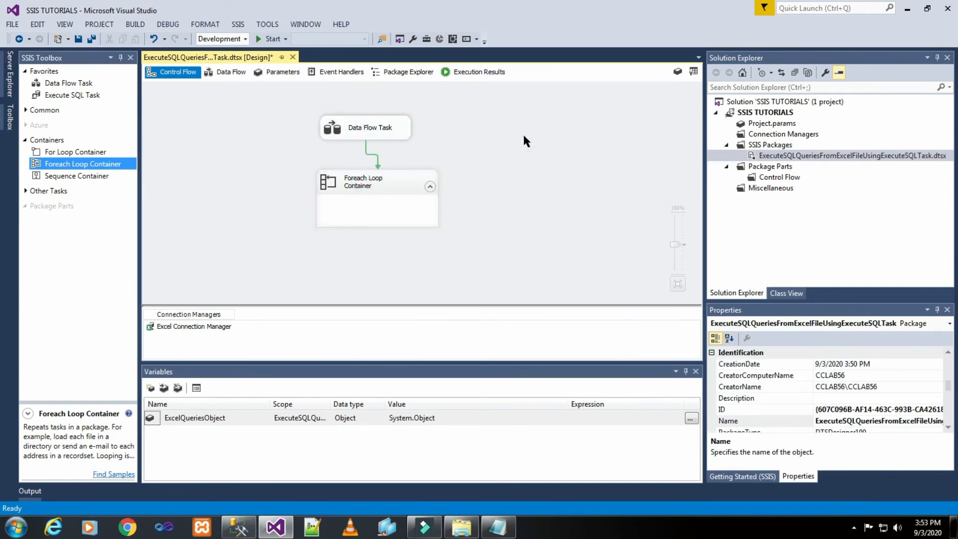
Set the Foreach Loop Container's enumerator to Foreach ADO Enumerator with User::ExcelQueriesObject as its ADO object source variable
{"action": "double_click", "coordinate": [382, 181]}
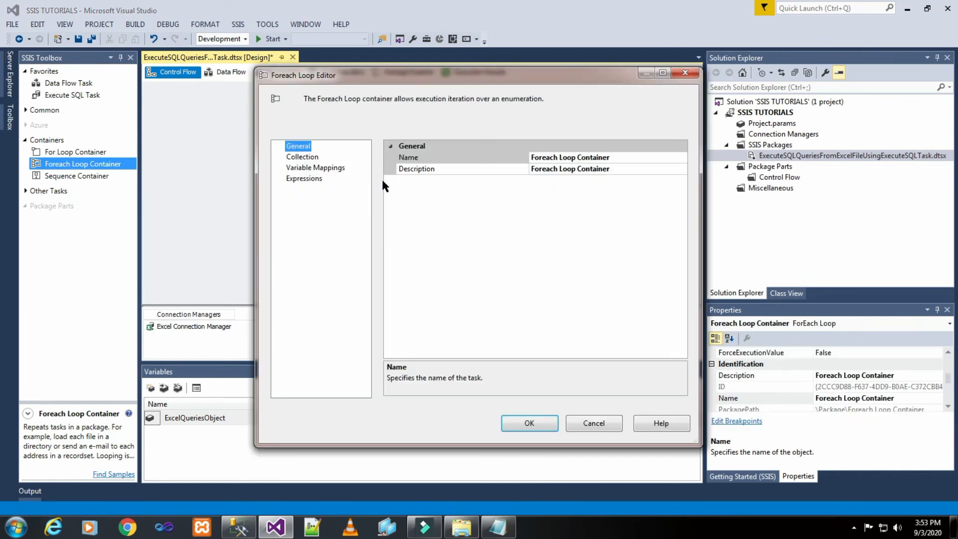
{"action": "left_click", "coordinate": [586, 157]}
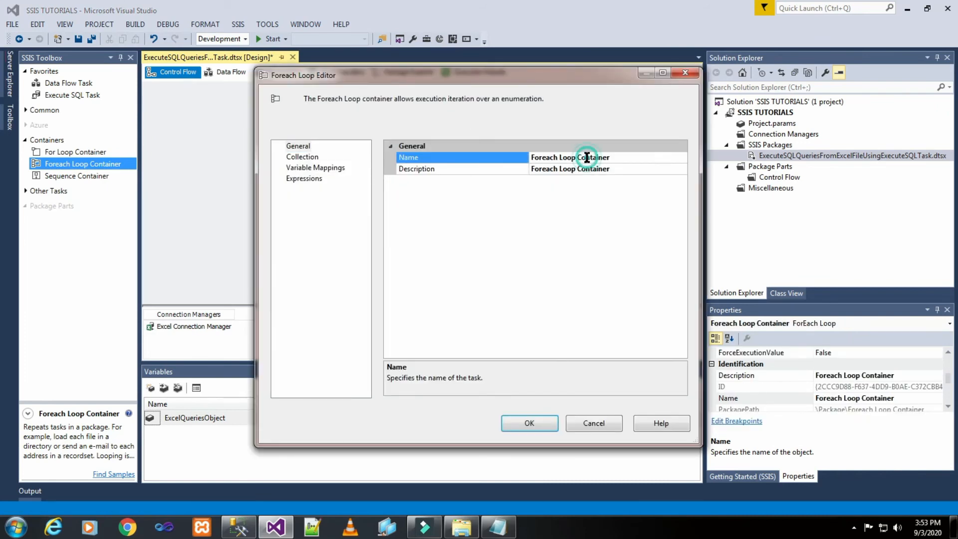
{"action": "left_click", "coordinate": [302, 156]}
{"action": "left_click", "coordinate": [618, 157]}
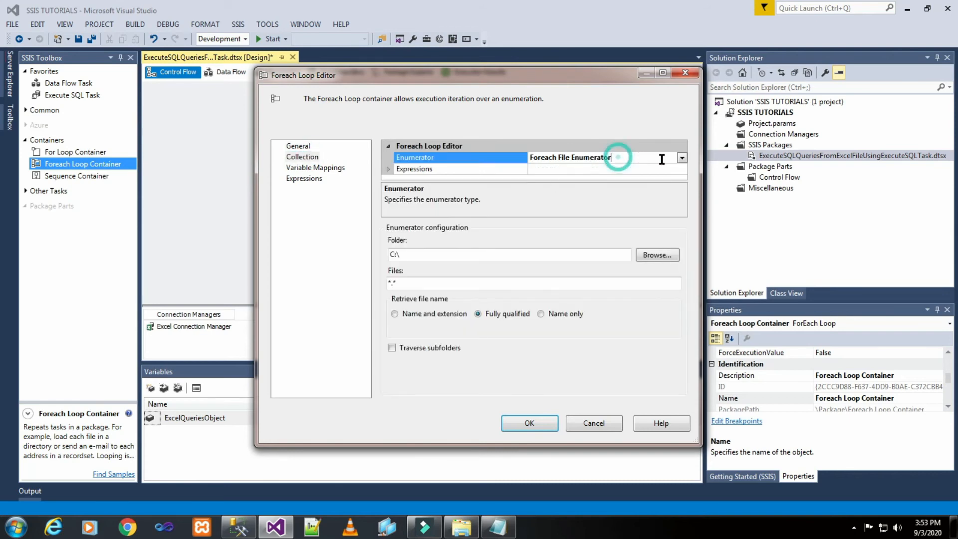
{"action": "left_click", "coordinate": [681, 157]}
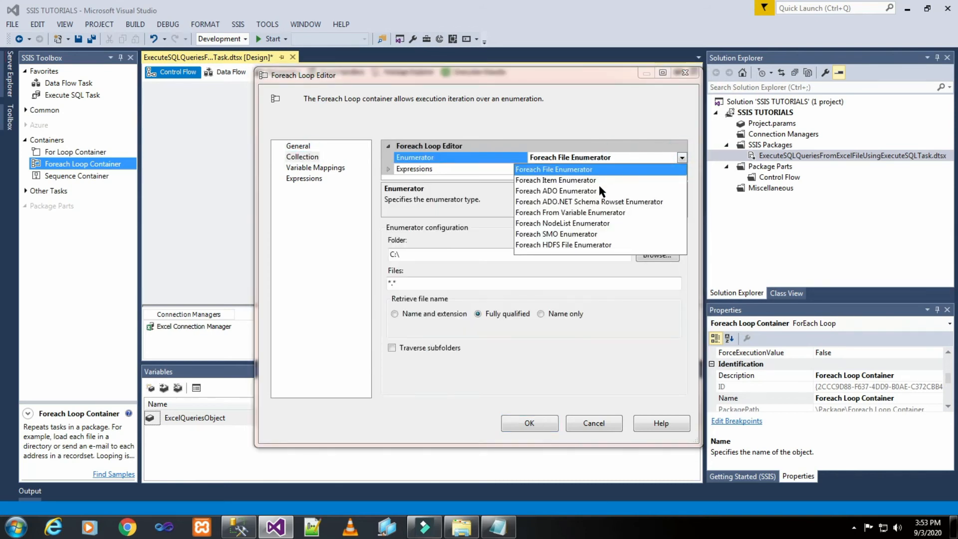
{"action": "left_click", "coordinate": [591, 192]}
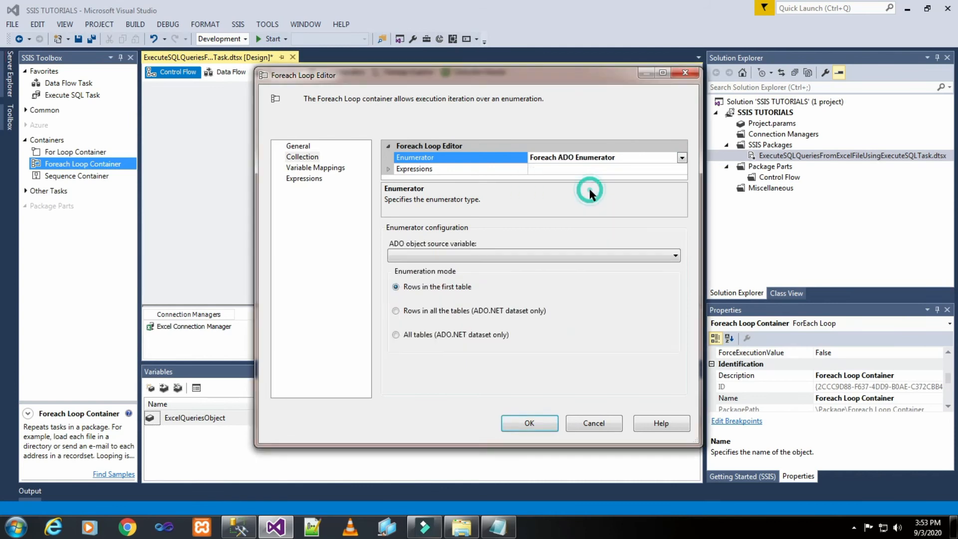
{"action": "left_click", "coordinate": [465, 257]}
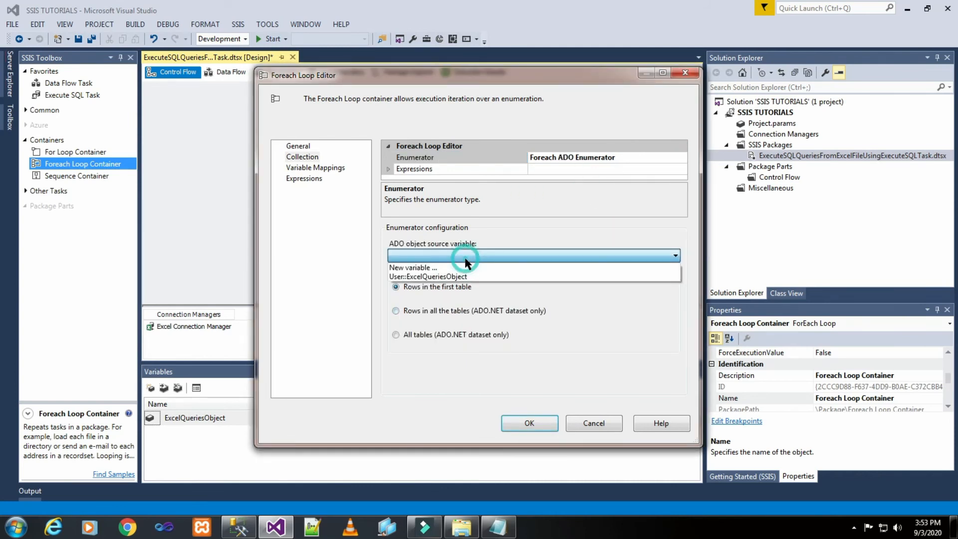
{"action": "left_click", "coordinate": [465, 277]}
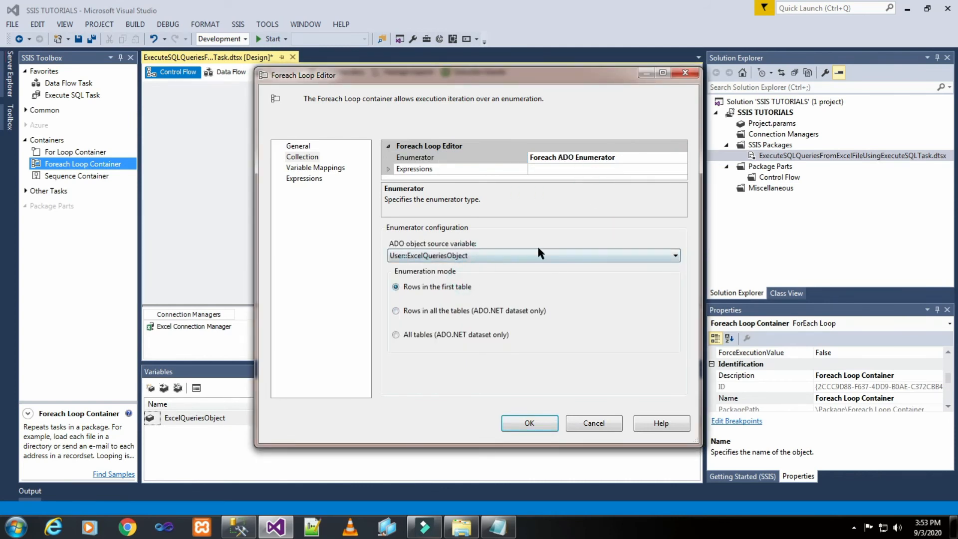
Start a new variable in the loop's variable mappings and copy the name VarQuery from the Test file in Notepad
{"action": "left_click", "coordinate": [341, 171]}
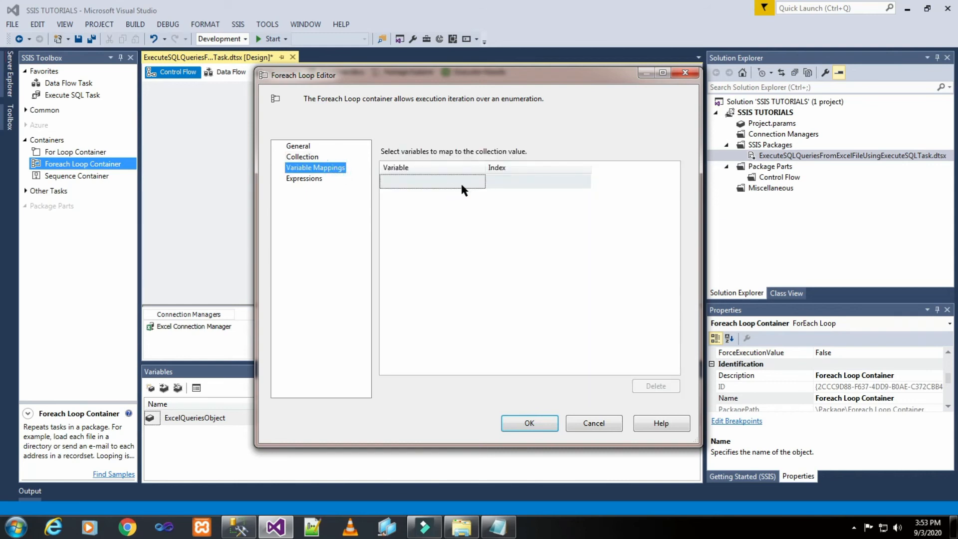
{"action": "left_click", "coordinate": [462, 183]}
{"action": "left_click", "coordinate": [477, 182]}
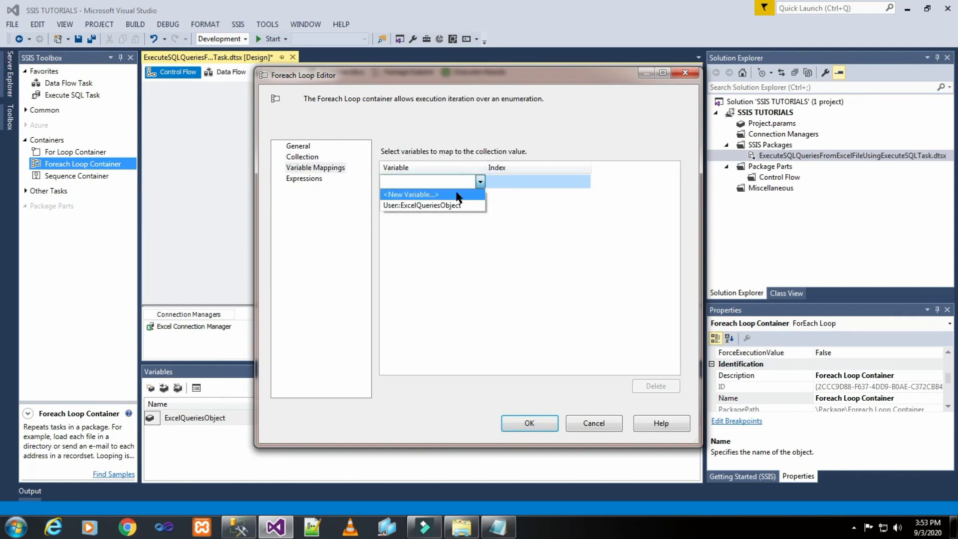
{"action": "left_click", "coordinate": [458, 195]}
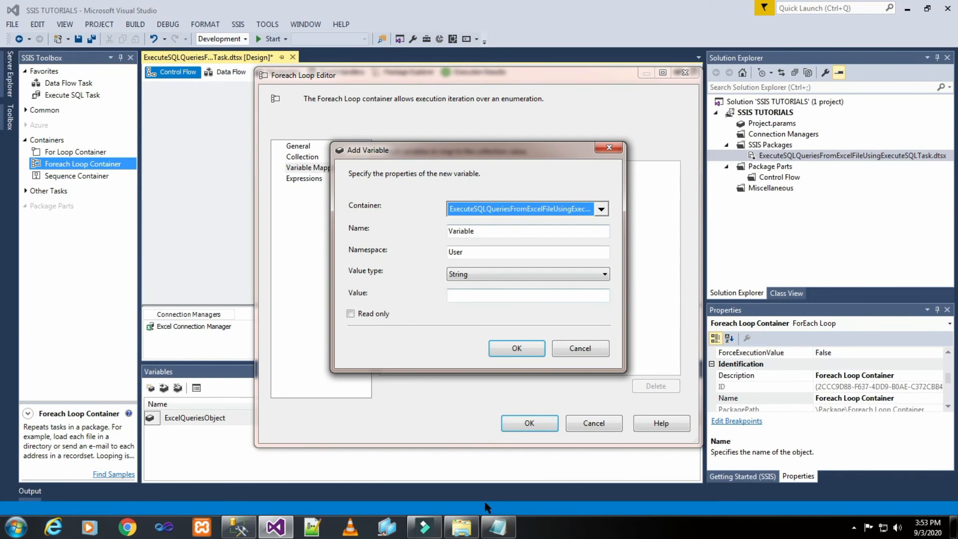
{"action": "left_click", "coordinate": [498, 526]}
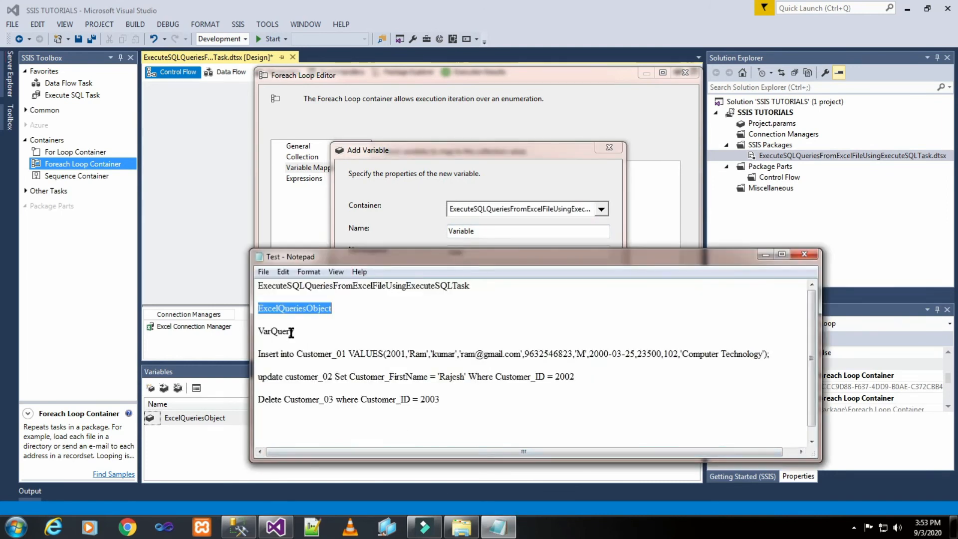
{"action": "left_click_drag", "start_coordinate": [296, 332], "coordinate": [256, 332]}
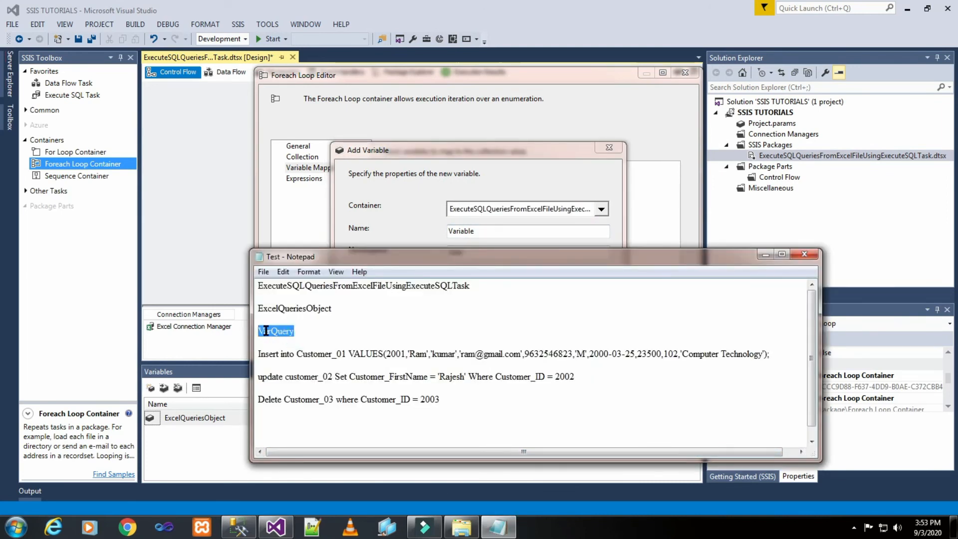
{"action": "right_click", "coordinate": [266, 331]}
{"action": "left_click", "coordinate": [293, 369]}
Name the new variable VarQuery, create it, and accept the Foreach Loop settings
{"action": "left_click", "coordinate": [458, 176]}
{"action": "left_click_drag", "start_coordinate": [481, 231], "coordinate": [440, 231]}
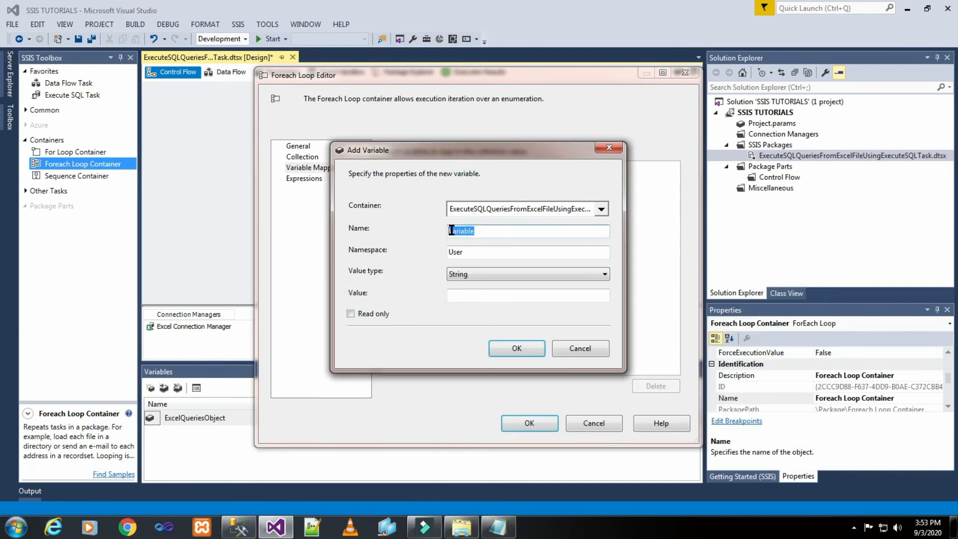
{"action": "right_click", "coordinate": [452, 231]}
{"action": "left_click", "coordinate": [482, 282]}
{"action": "left_click", "coordinate": [517, 349]}
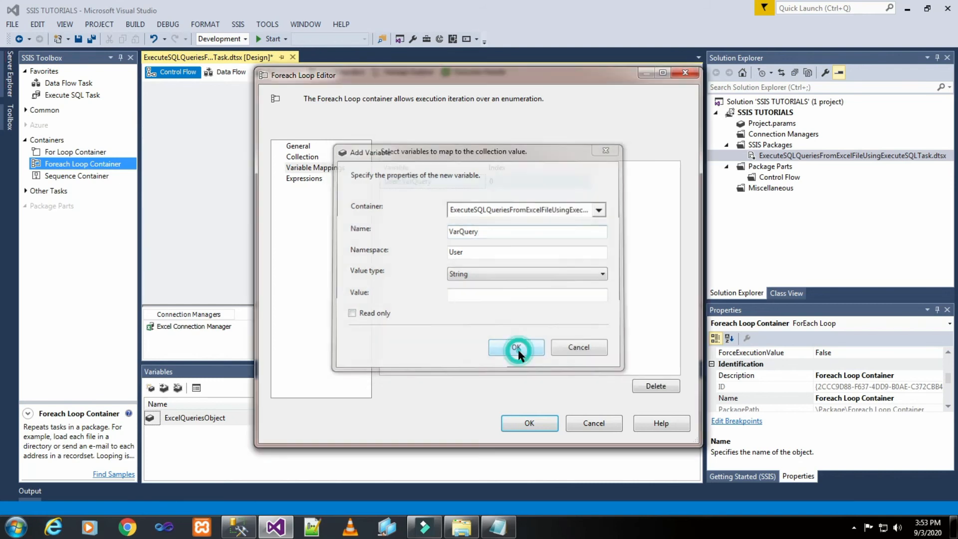
{"action": "left_click", "coordinate": [531, 422]}
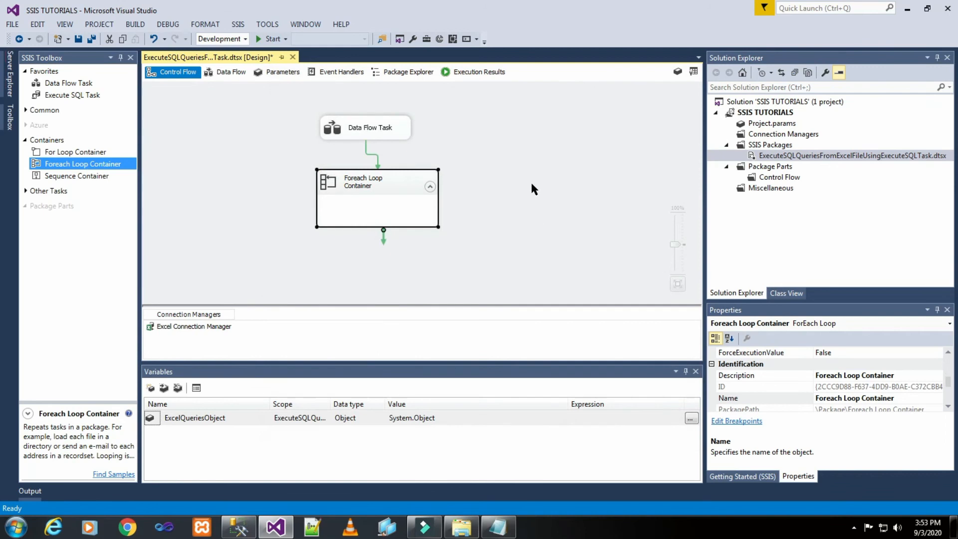
{"action": "left_click", "coordinate": [532, 185]}
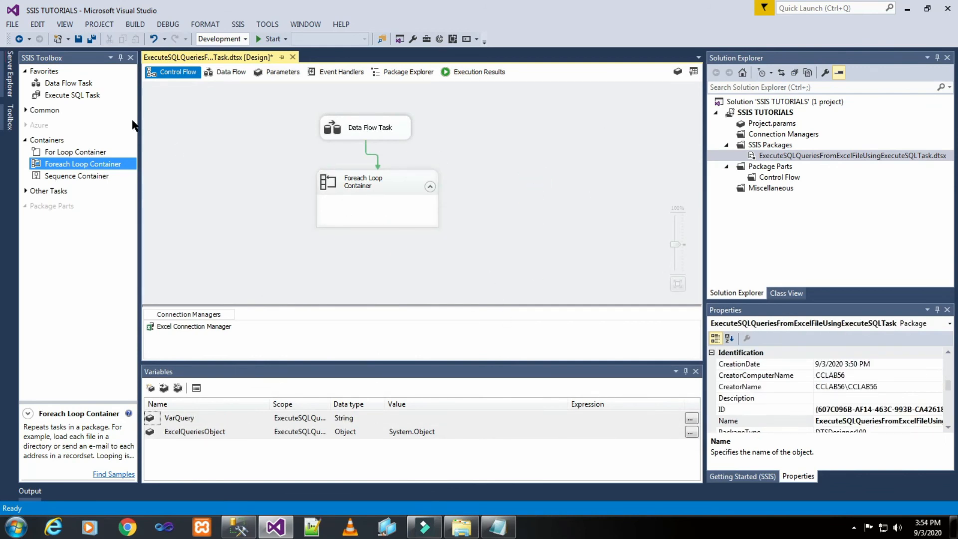
Add an Execute SQL Task inside the Foreach Loop Container and position it within the container
{"action": "left_click_drag", "start_coordinate": [70, 95], "coordinate": [338, 206]}
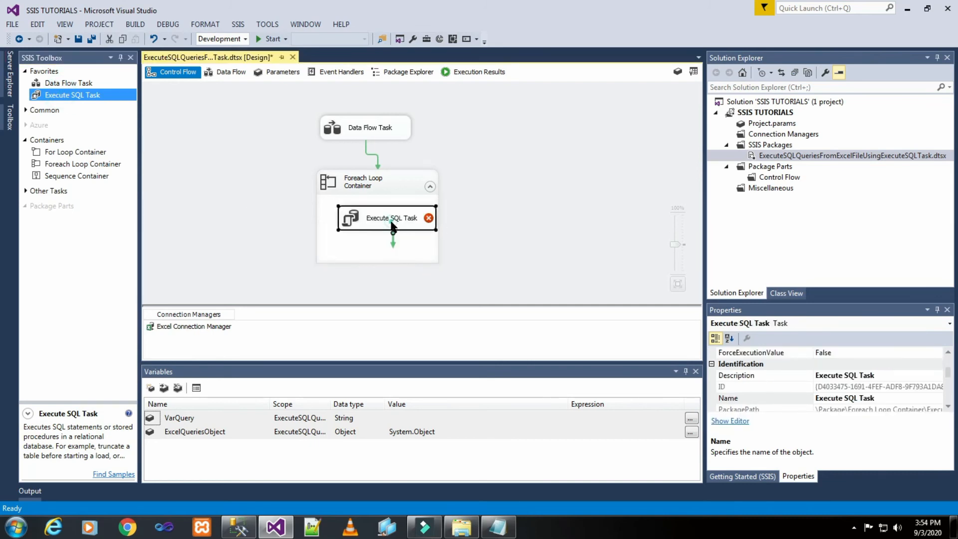
{"action": "left_click_drag", "start_coordinate": [392, 227], "coordinate": [379, 228]}
{"action": "left_click", "coordinate": [487, 197]}
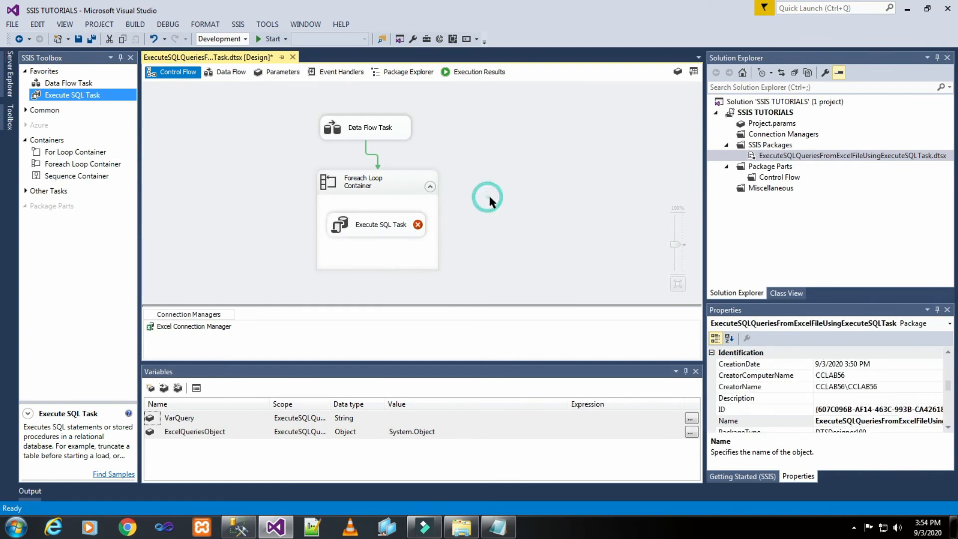
Start a new OLE DB connection for the Execute SQL Task and delete the saved CCLAB56\SQL2014.TRAINER data connection
{"action": "double_click", "coordinate": [381, 225]}
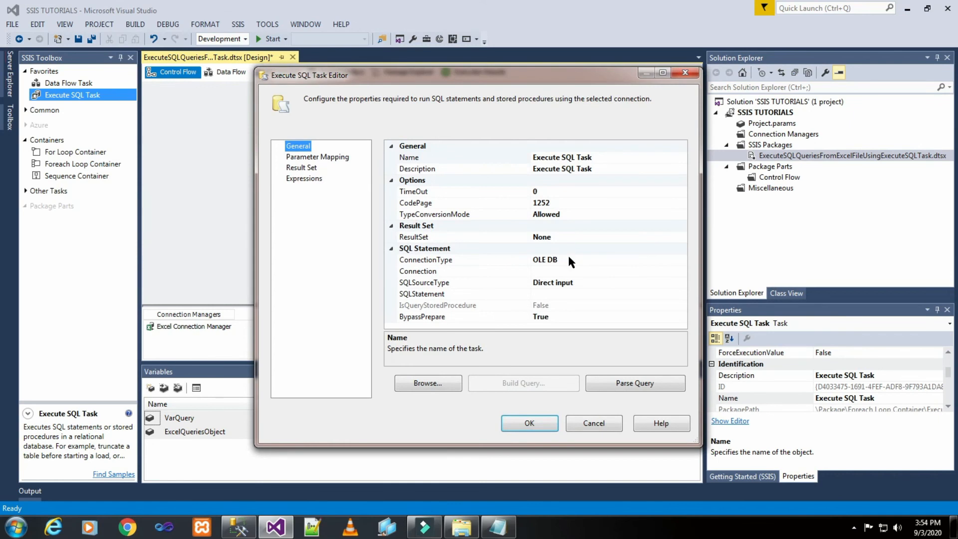
{"action": "left_click", "coordinate": [568, 260]}
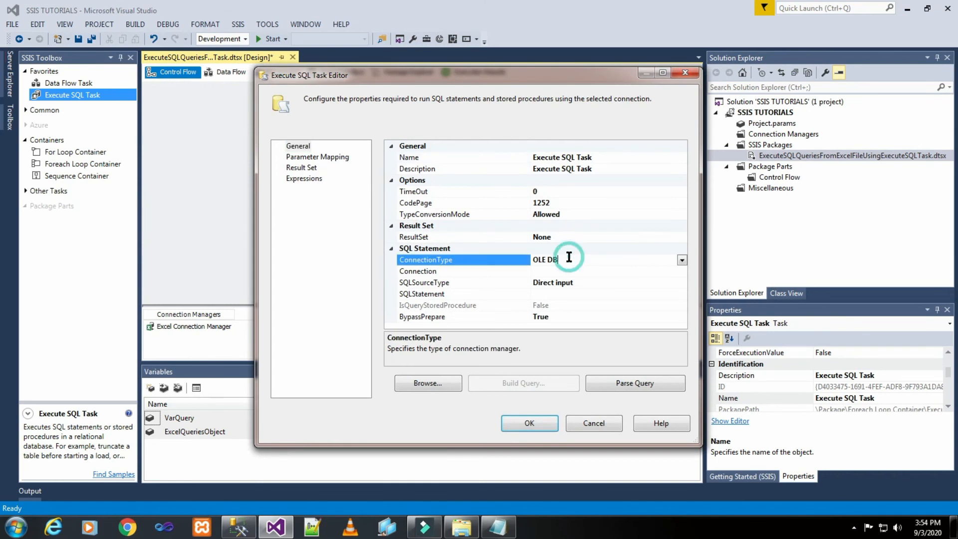
{"action": "left_click", "coordinate": [615, 270]}
{"action": "left_click", "coordinate": [681, 271]}
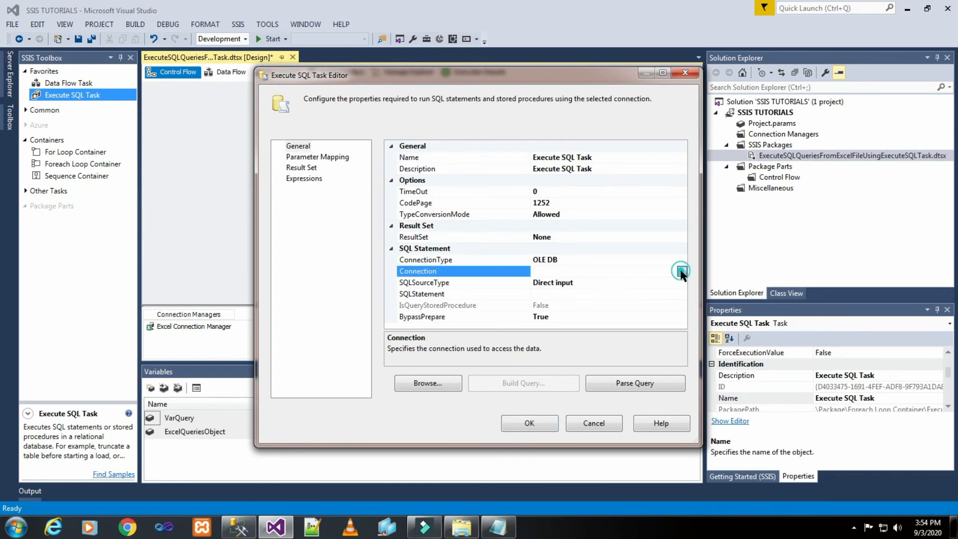
{"action": "left_click", "coordinate": [578, 283]}
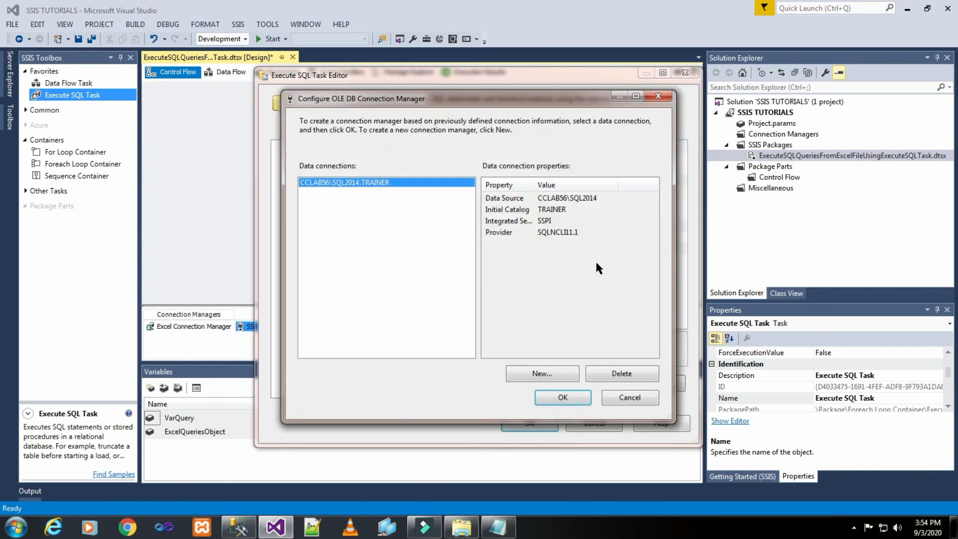
{"action": "left_click", "coordinate": [622, 373]}
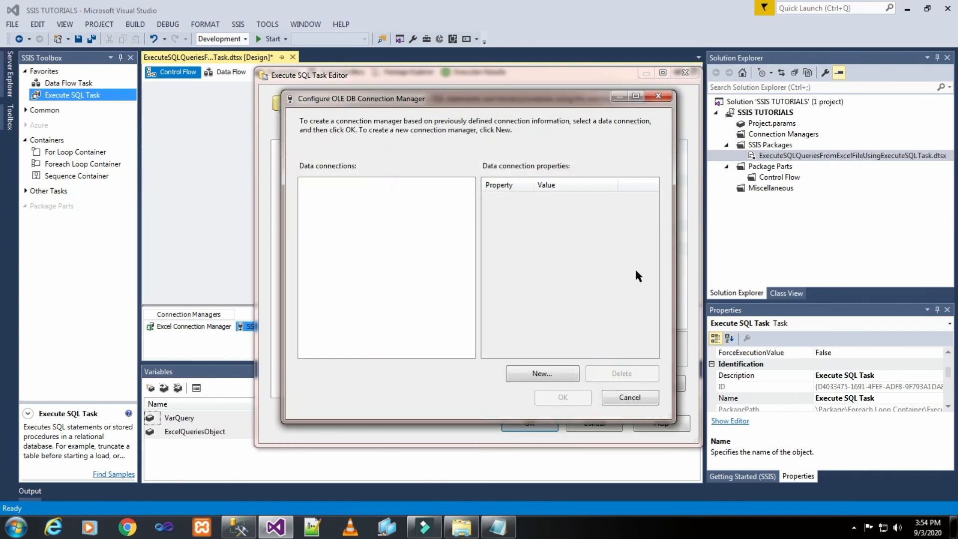
Start a new data connection and choose CCLAB56\SQL2014 as its server name
{"action": "left_click", "coordinate": [568, 373]}
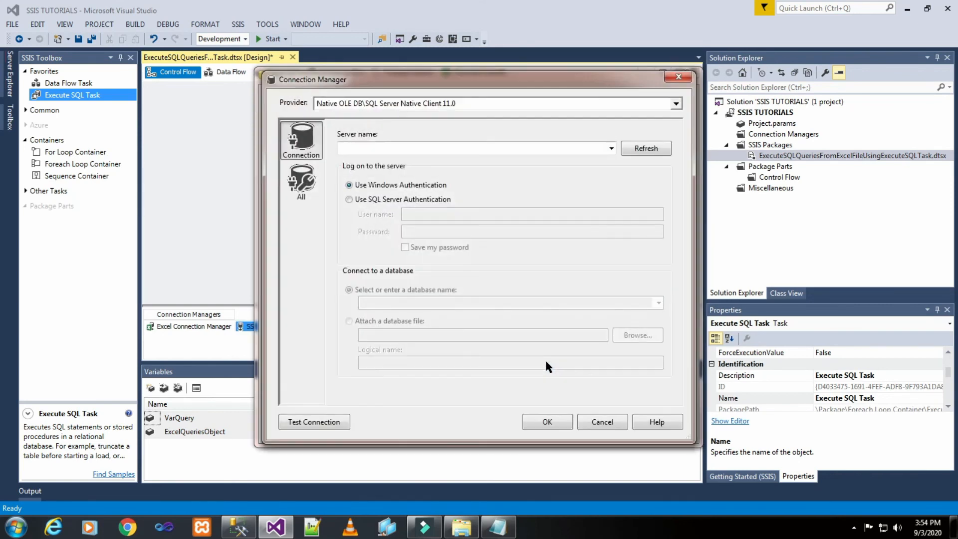
{"action": "left_click", "coordinate": [613, 147]}
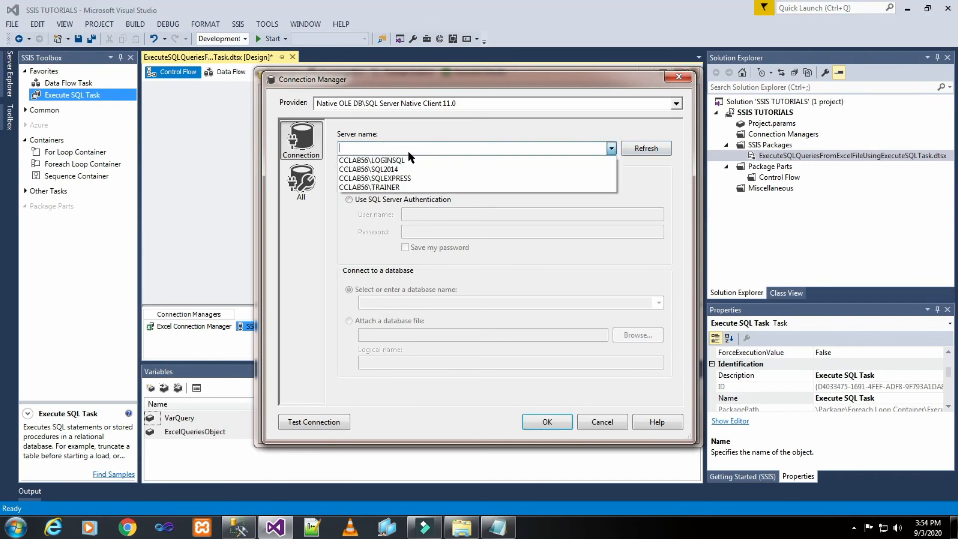
{"action": "left_click", "coordinate": [404, 169]}
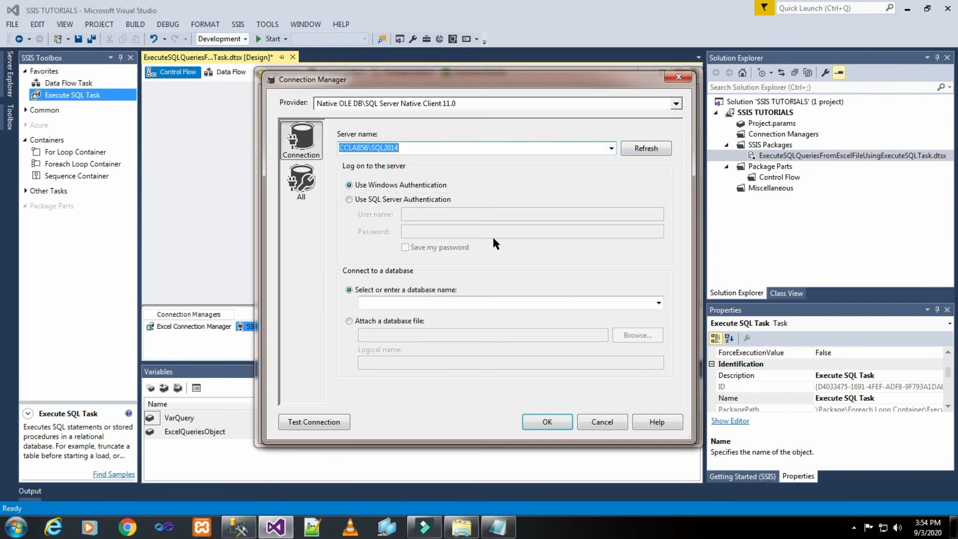
Switch to SQL Server Management Studio and check the connected server and the TRAINER database in Object Explorer
{"action": "left_click", "coordinate": [231, 536]}
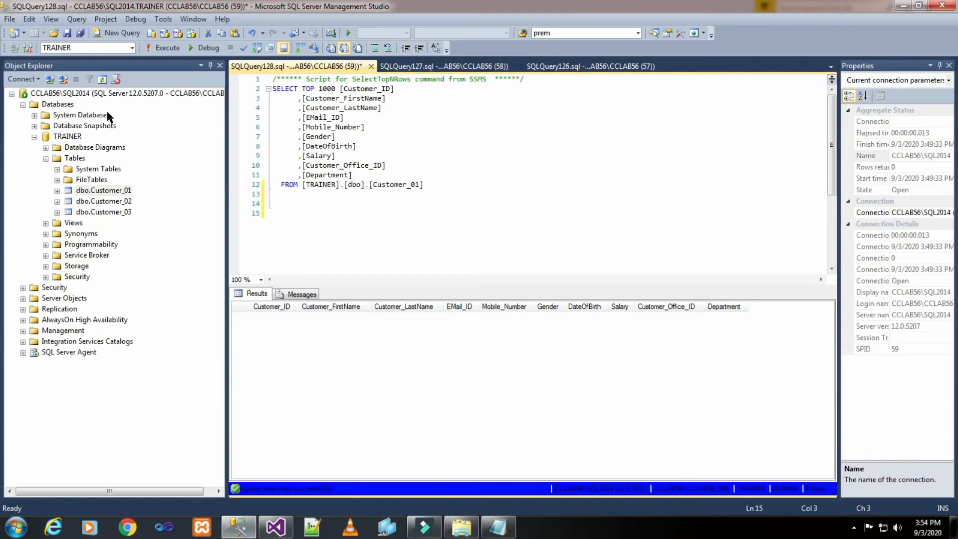
{"action": "left_click", "coordinate": [107, 93]}
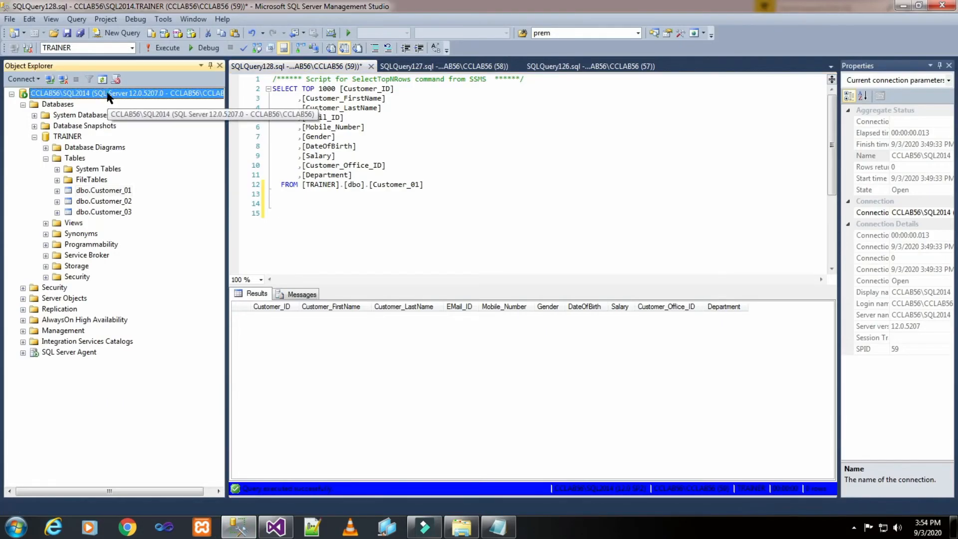
{"action": "left_click", "coordinate": [72, 138]}
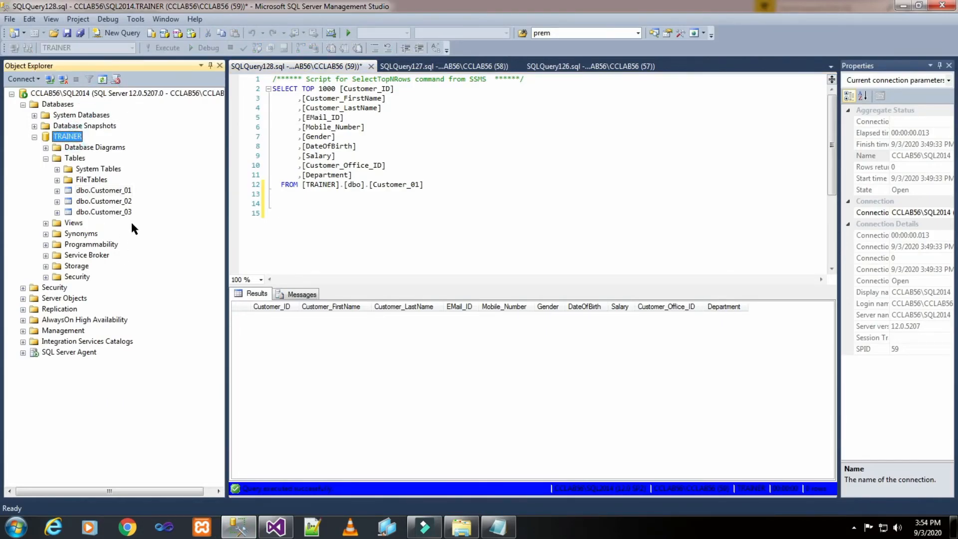
Switch back to Visual Studio, choose the TRAINER database, test the connection, and accept it as the Execute SQL Task's connection
{"action": "left_click", "coordinate": [288, 531]}
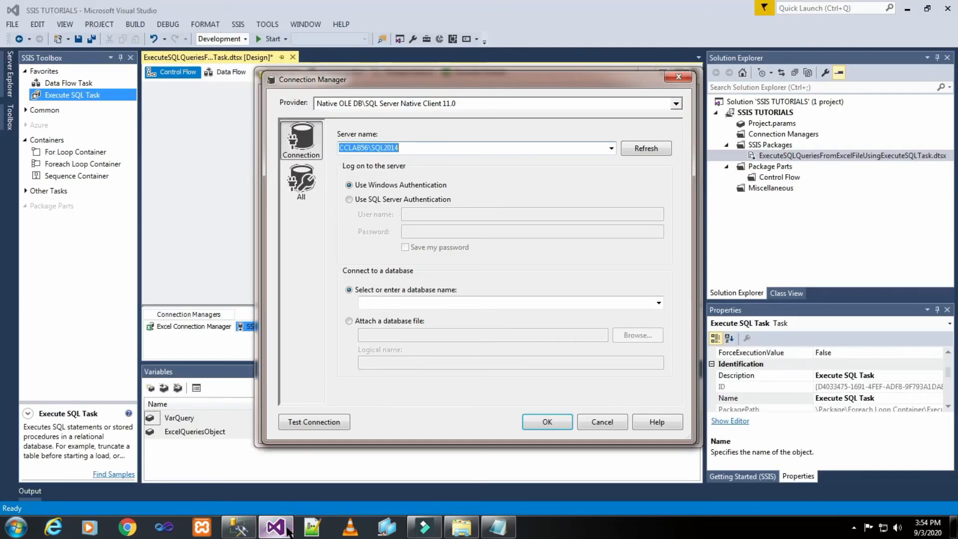
{"action": "left_click", "coordinate": [658, 303]}
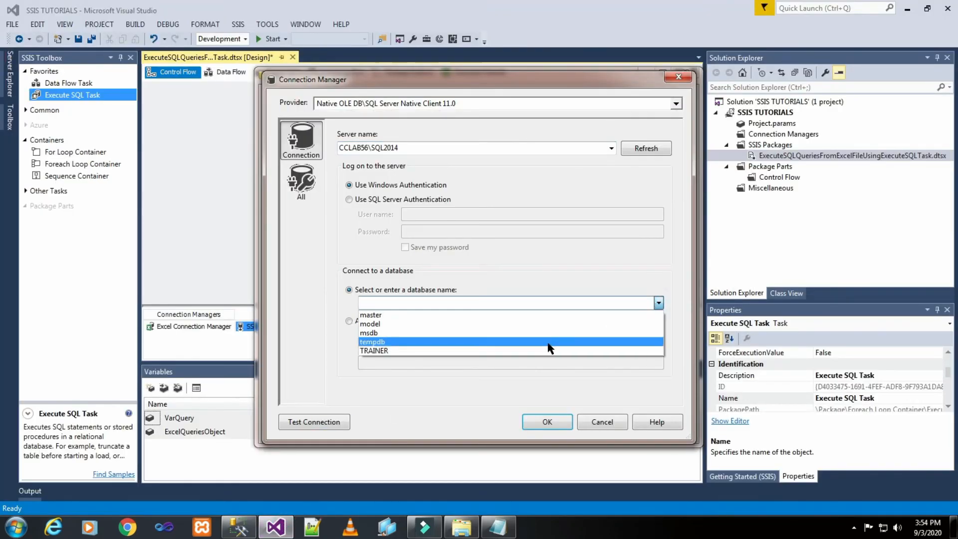
{"action": "left_click", "coordinate": [543, 350]}
{"action": "left_click", "coordinate": [320, 421]}
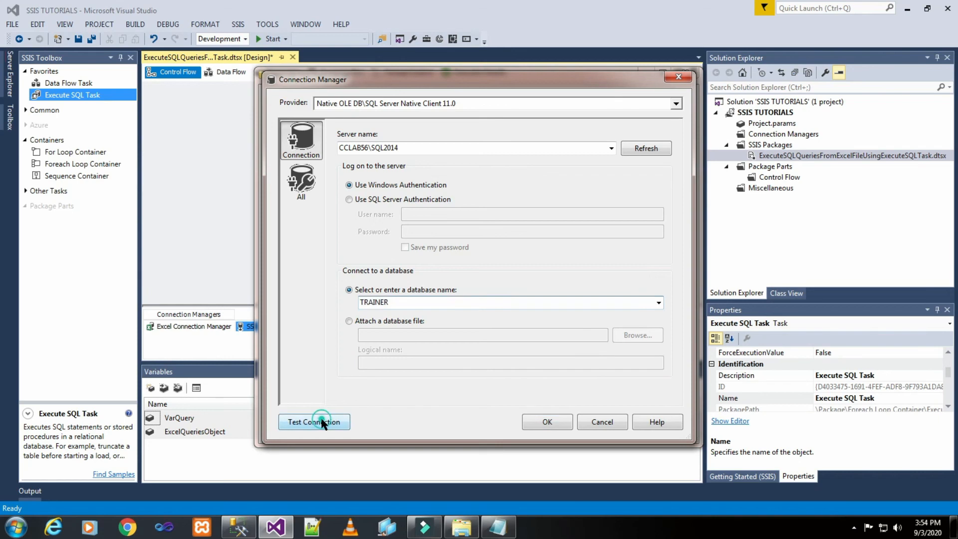
{"action": "left_click", "coordinate": [652, 278]}
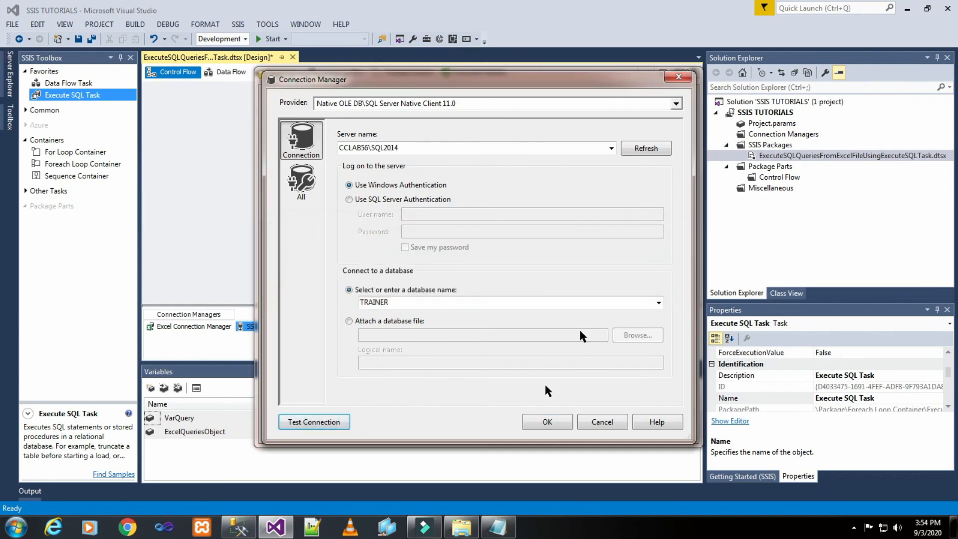
{"action": "left_click", "coordinate": [540, 421]}
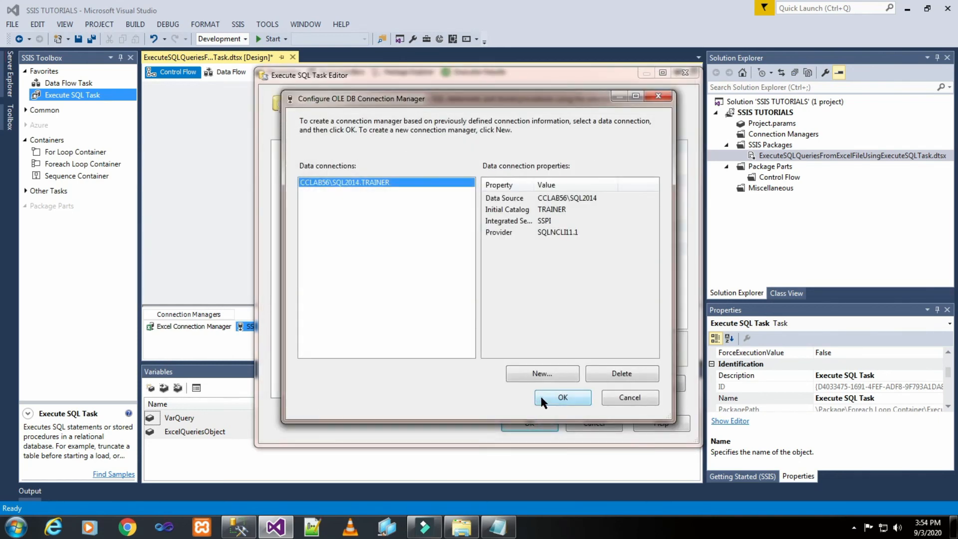
{"action": "left_click", "coordinate": [539, 395]}
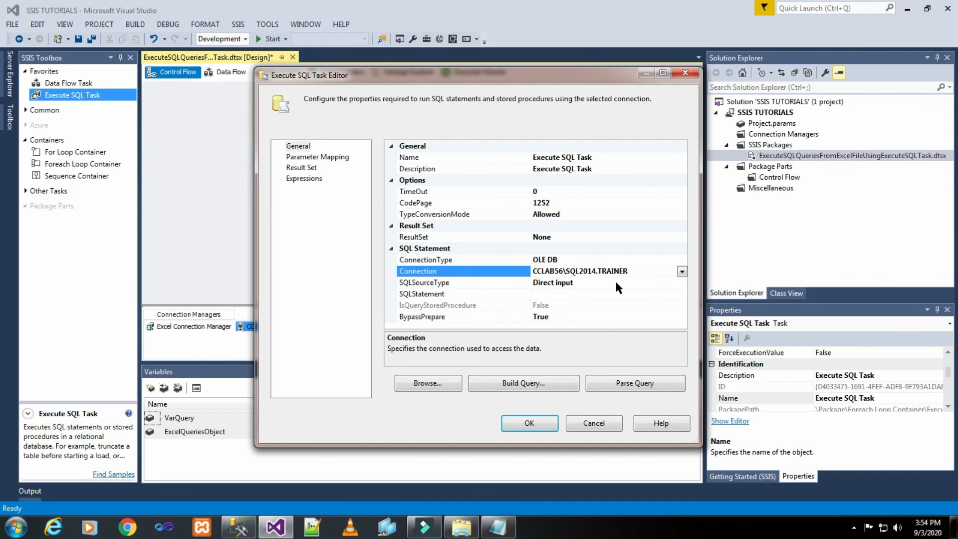
{"action": "left_click", "coordinate": [589, 294]}
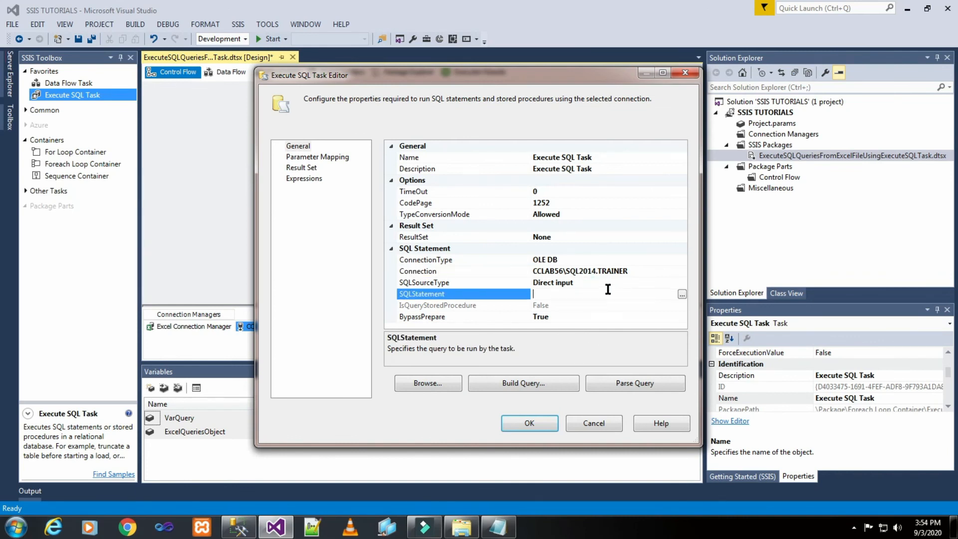
{"action": "left_click", "coordinate": [682, 295]}
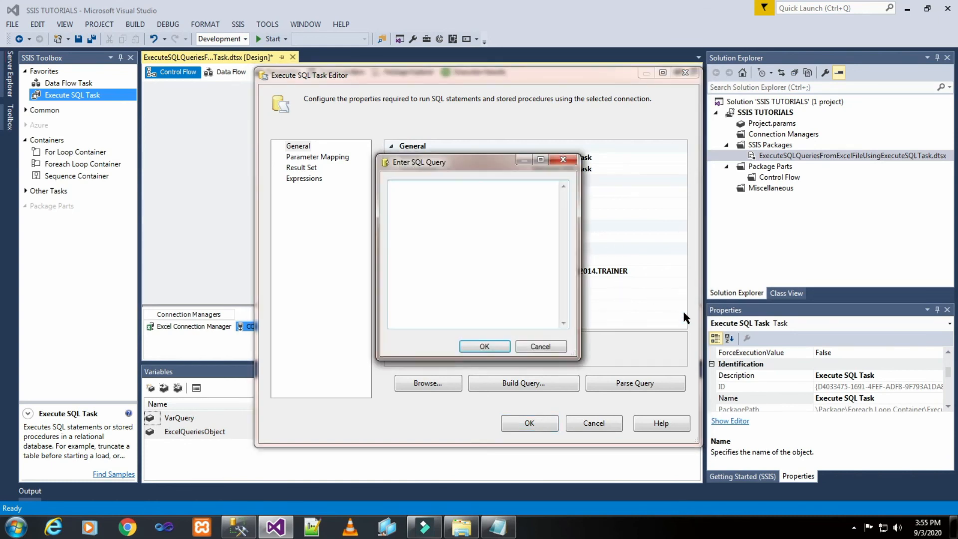
{"action": "left_click", "coordinate": [533, 348]}
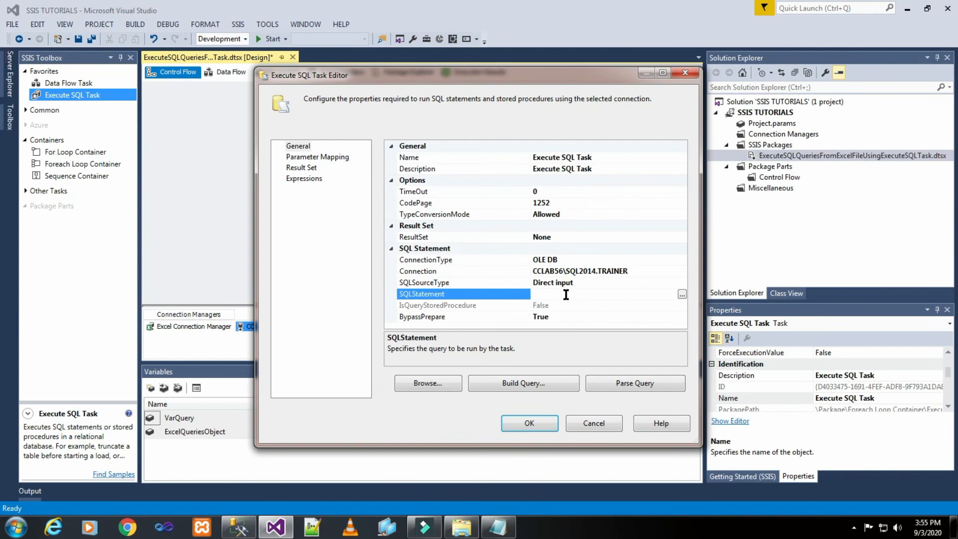
Set the Execute SQL Task's SQLSourceType to Variable and its SourceVariable to User::VarQuery
{"action": "left_click", "coordinate": [601, 283]}
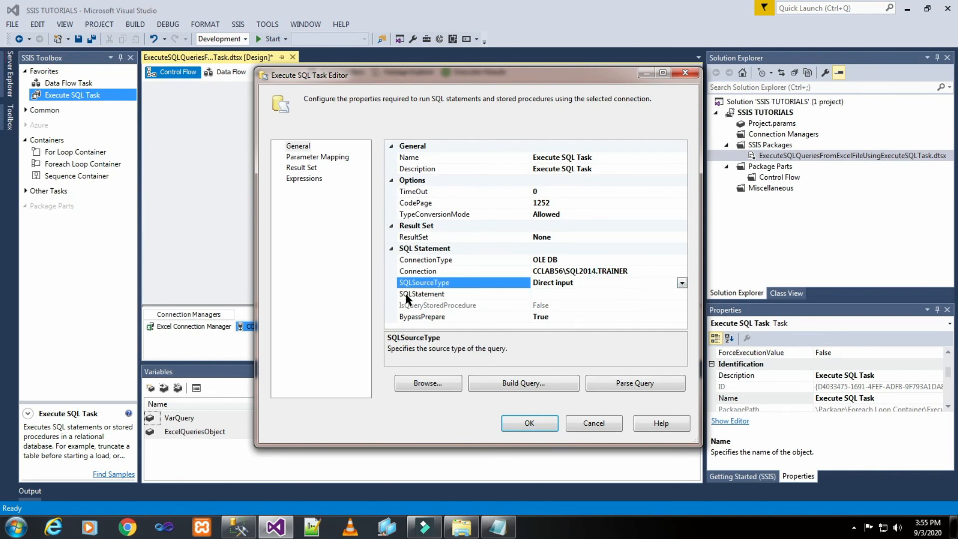
{"action": "left_click", "coordinate": [682, 283]}
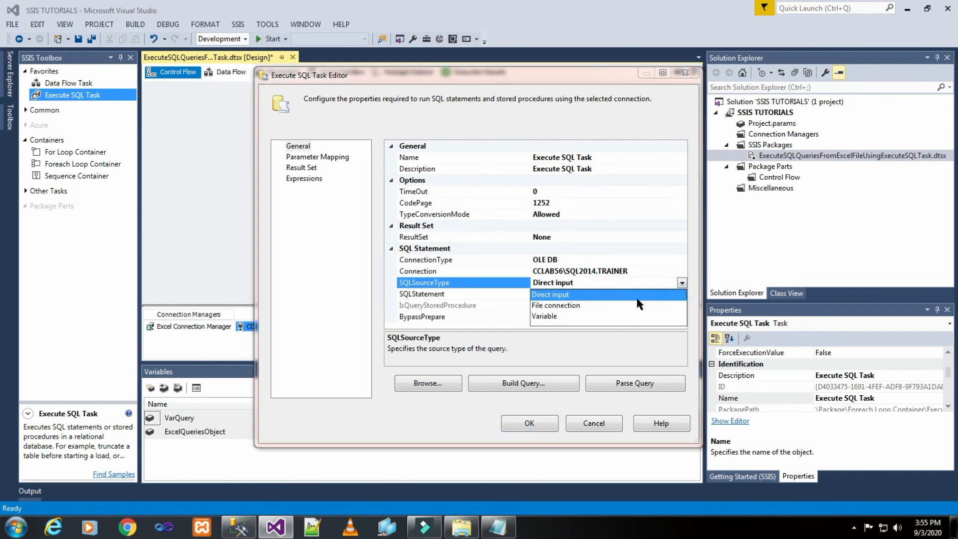
{"action": "left_click", "coordinate": [552, 317]}
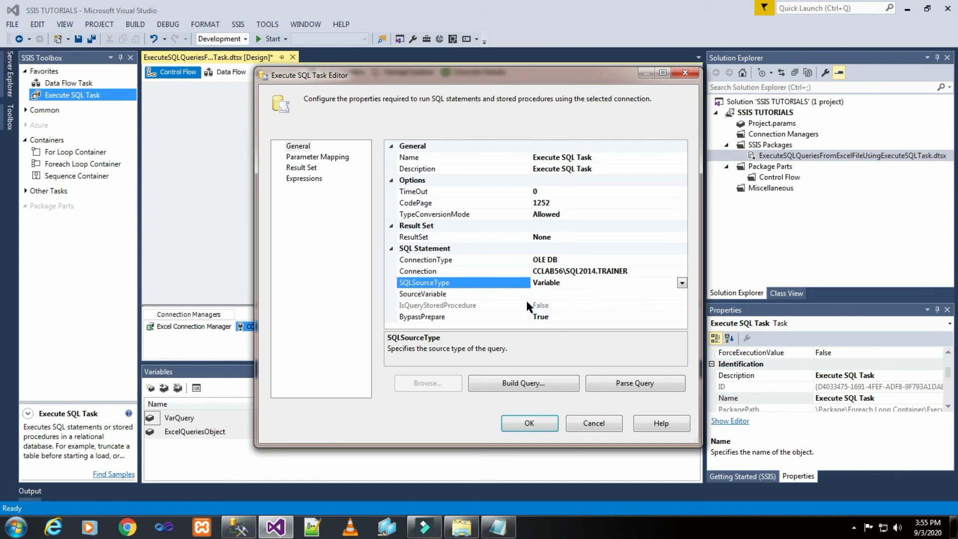
{"action": "left_click", "coordinate": [540, 293]}
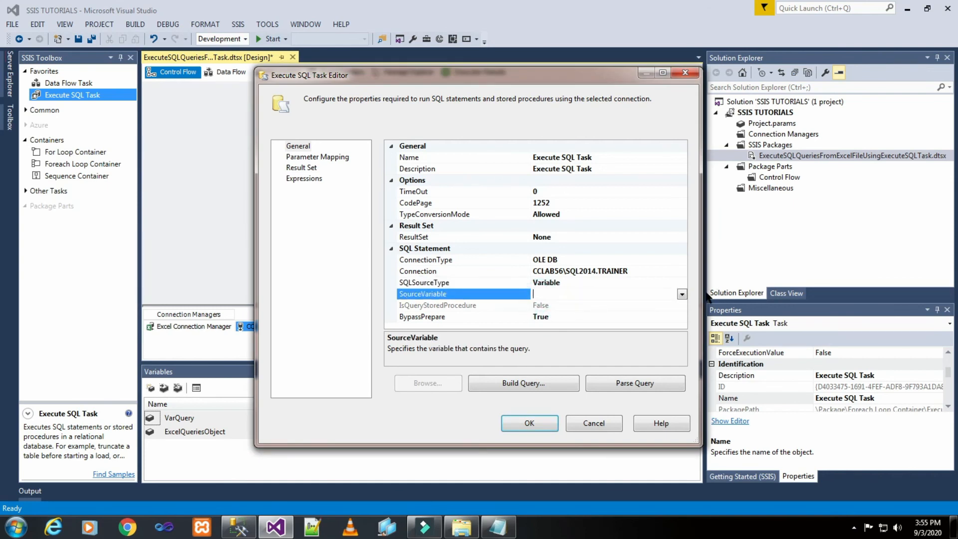
{"action": "left_click", "coordinate": [682, 294]}
{"action": "scroll", "coordinate": [606, 344], "scroll_direction": "down", "scroll_amount": 10}
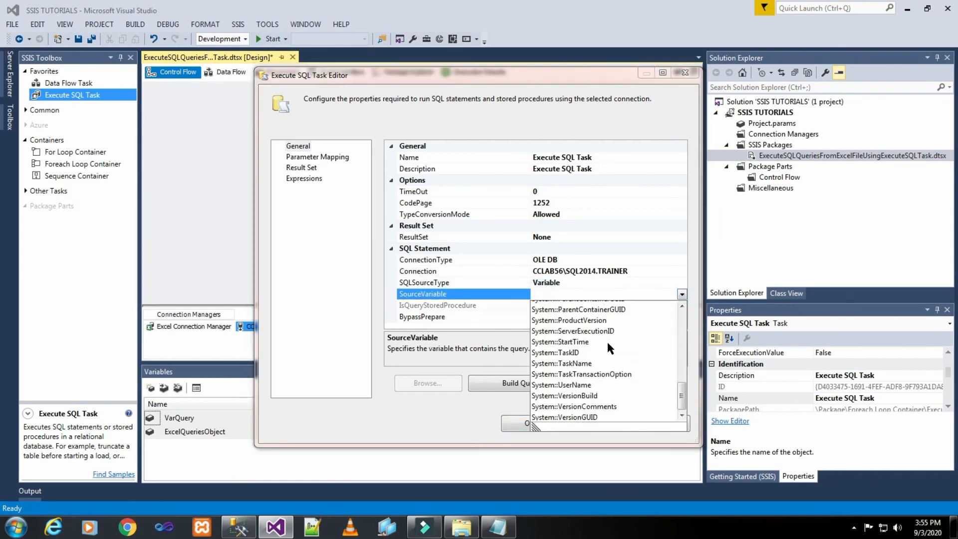
{"action": "scroll", "coordinate": [606, 345], "scroll_direction": "down", "scroll_amount": 3}
{"action": "left_click", "coordinate": [572, 418]}
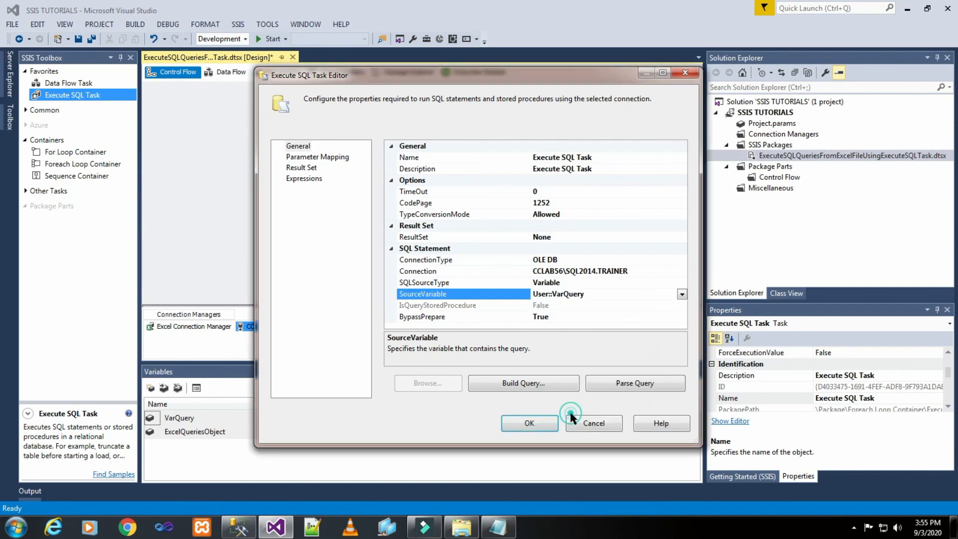
Accept the Execute SQL Task settings after checking parameter mapping, result set and expressions, and save the package
{"action": "left_click", "coordinate": [330, 159]}
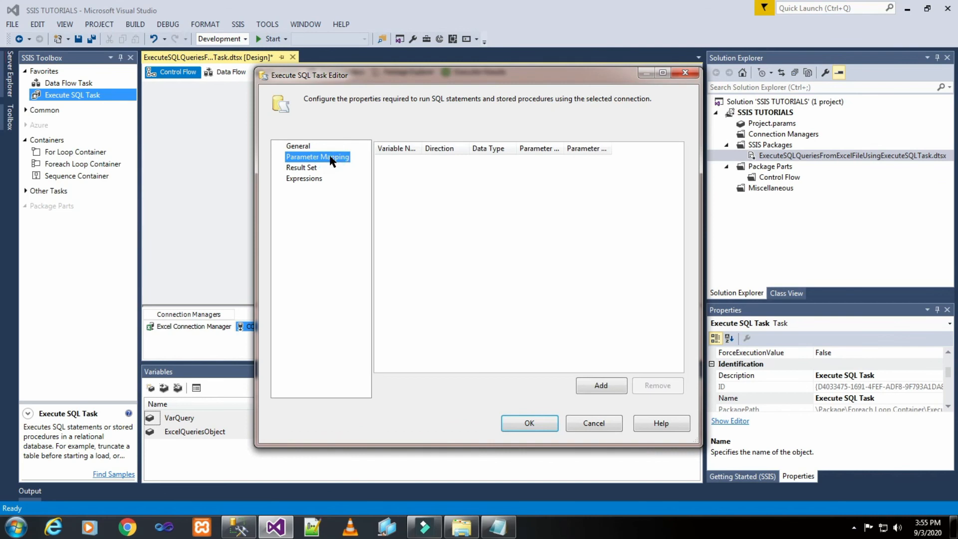
{"action": "left_click", "coordinate": [318, 167]}
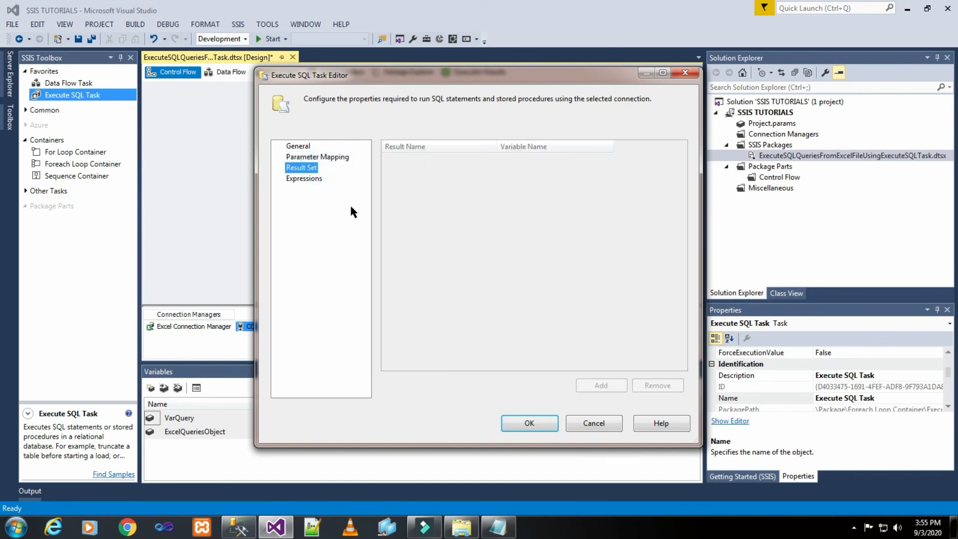
{"action": "left_click", "coordinate": [308, 179]}
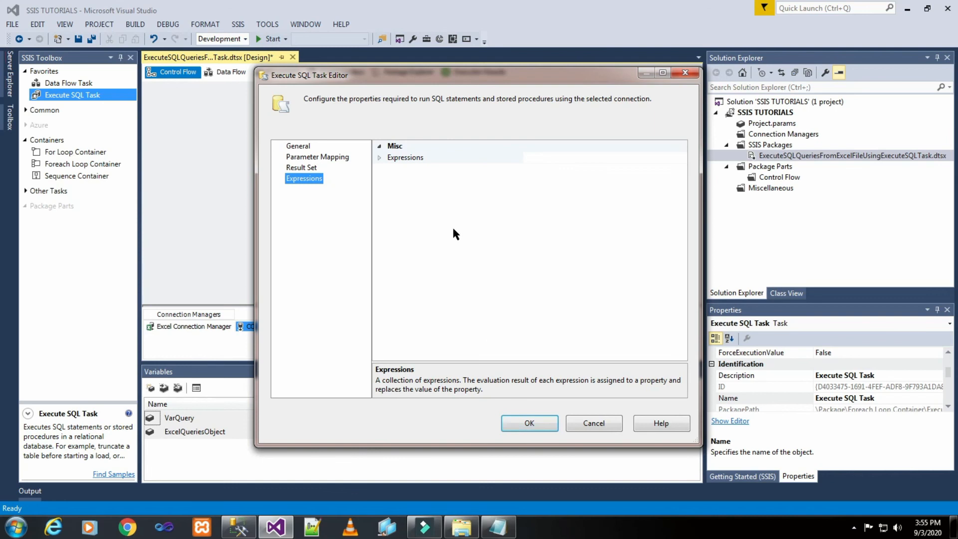
{"action": "left_click", "coordinate": [543, 427]}
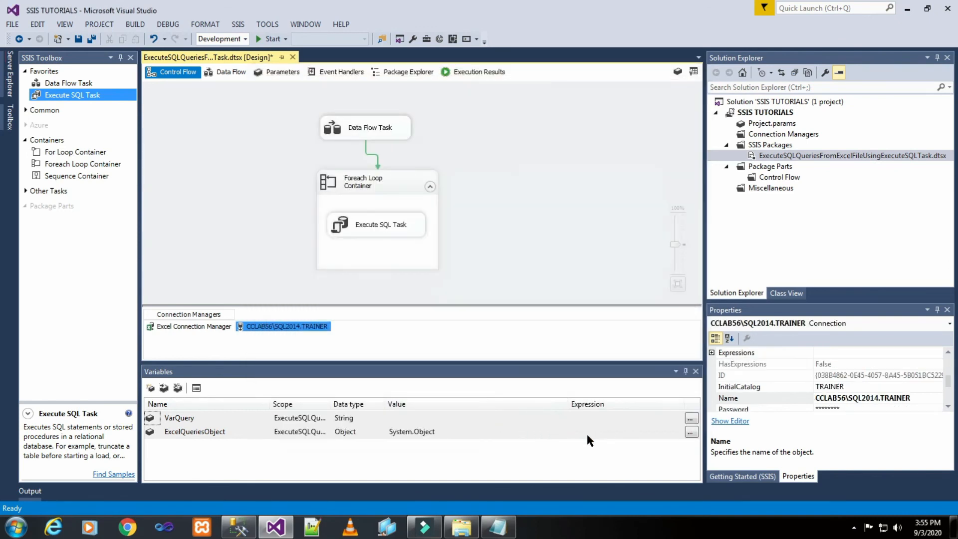
{"action": "left_click", "coordinate": [522, 245]}
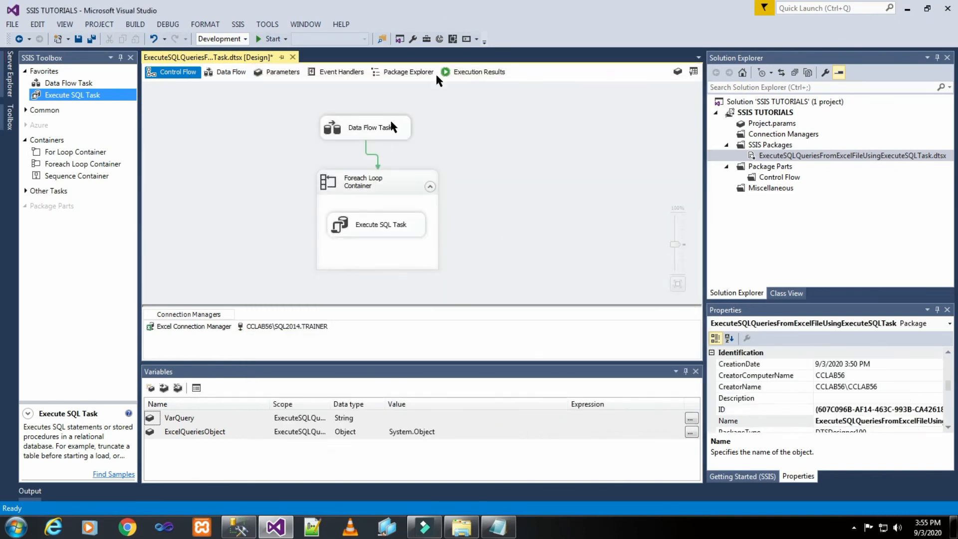
{"action": "left_click", "coordinate": [78, 39]}
Switch to SQL Server Management Studio and rerun the SELECT queries on Customer_01, Customer_02 and Customer_03 to check their rows
{"action": "left_click", "coordinate": [238, 527]}
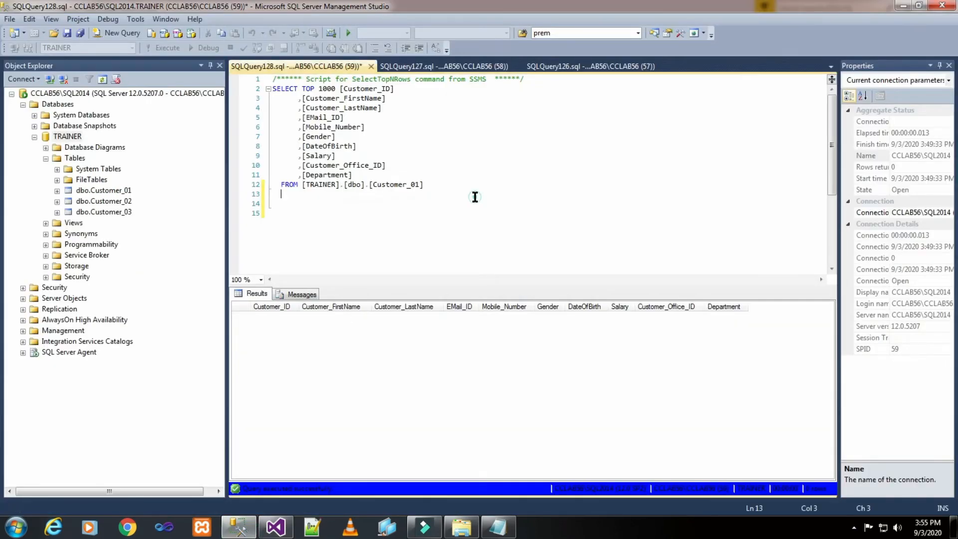
{"action": "left_click", "coordinate": [163, 48]}
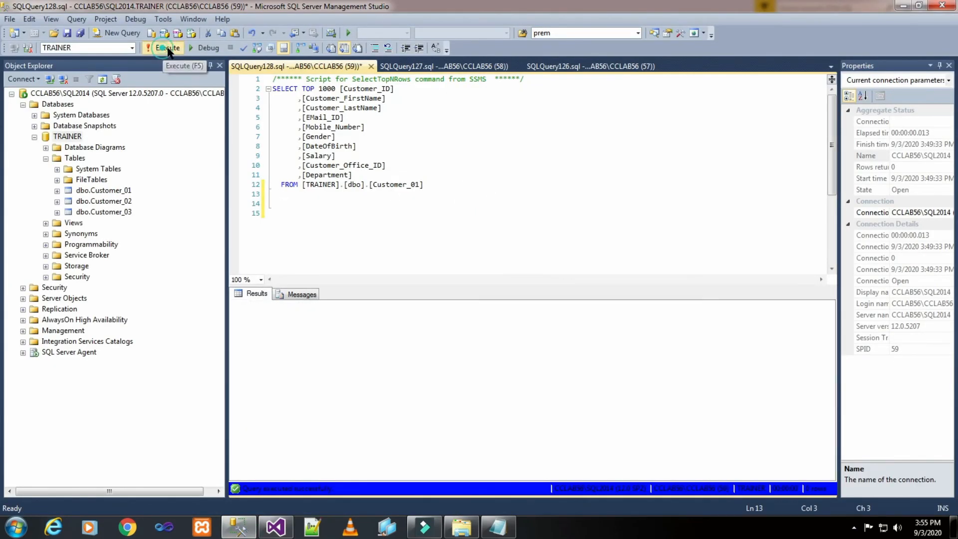
{"action": "left_click", "coordinate": [412, 67]}
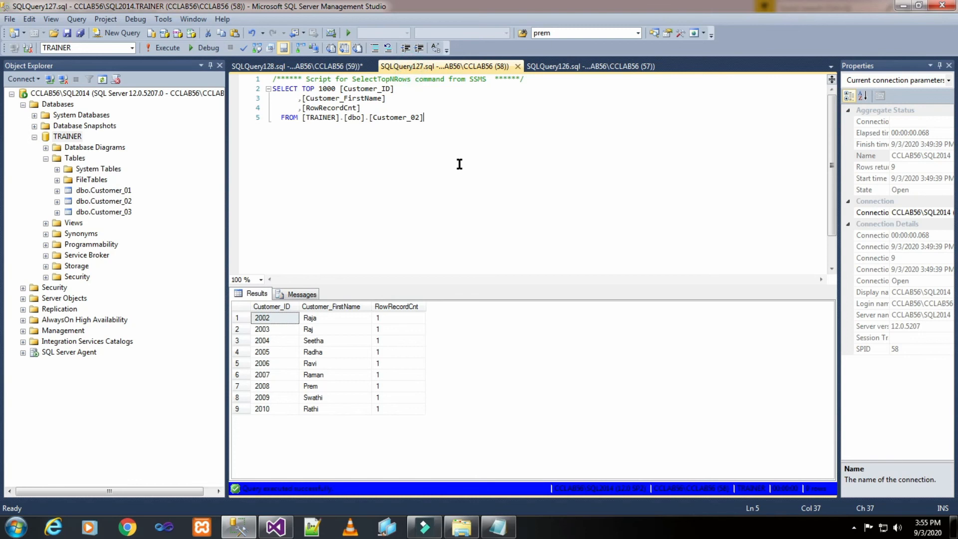
{"action": "left_click", "coordinate": [163, 48]}
{"action": "left_click", "coordinate": [574, 67]}
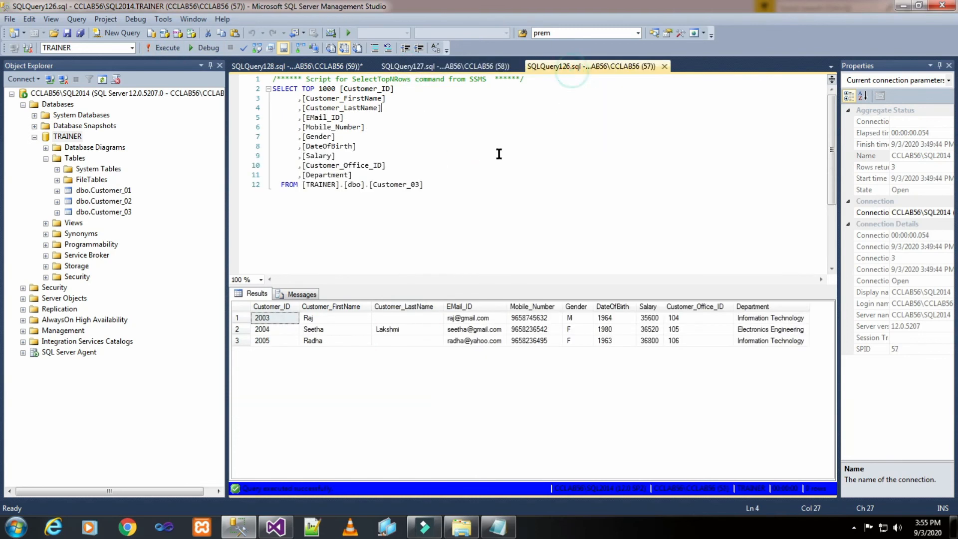
{"action": "left_click", "coordinate": [498, 154]}
{"action": "left_click", "coordinate": [163, 48]}
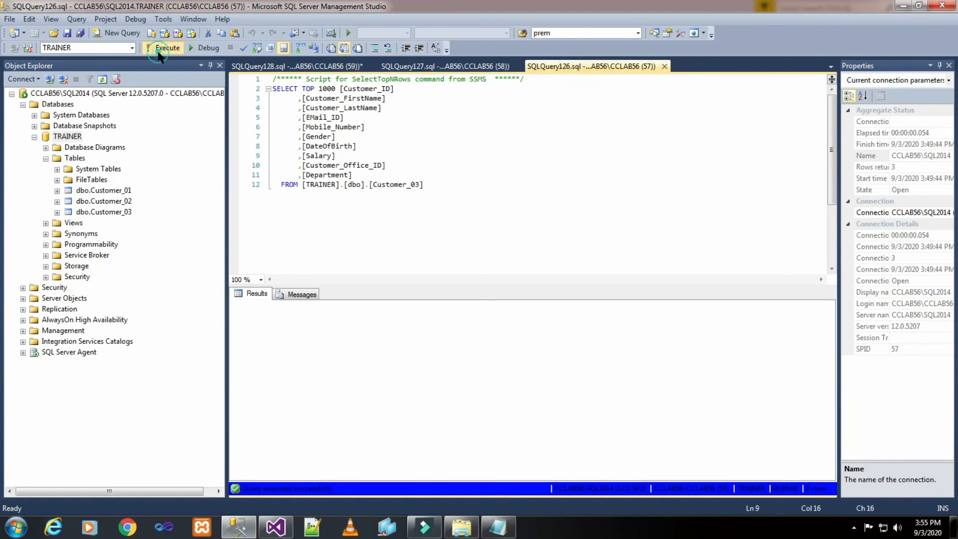
{"action": "left_click", "coordinate": [252, 68]}
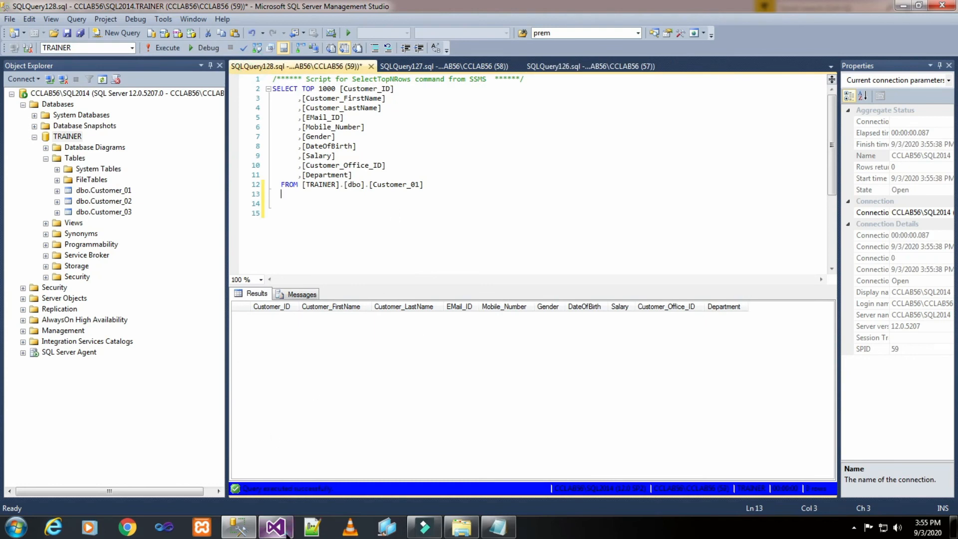
Switch to Visual Studio, run the SSIS package to completion, and stop debugging
{"action": "left_click", "coordinate": [275, 527]}
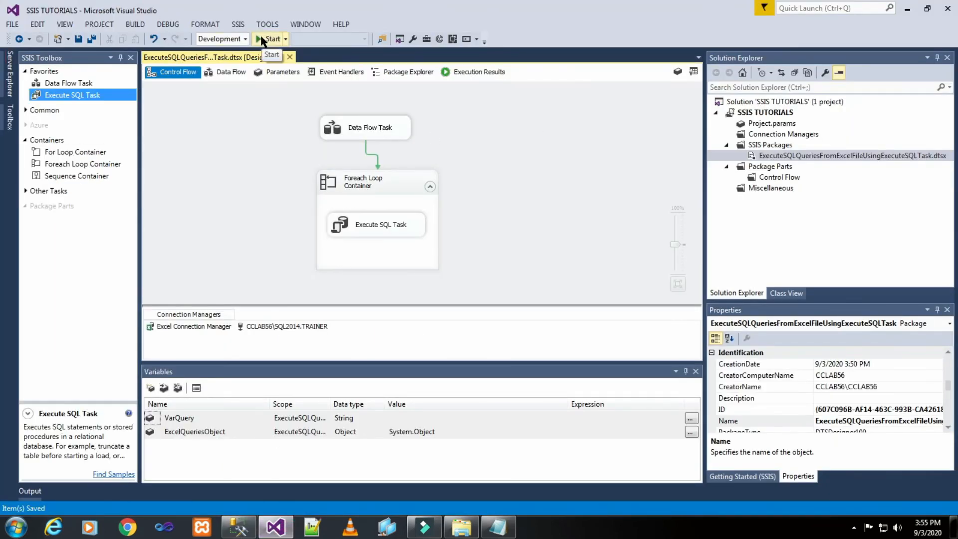
{"action": "left_click", "coordinate": [262, 40]}
{"action": "left_click", "coordinate": [263, 40]}
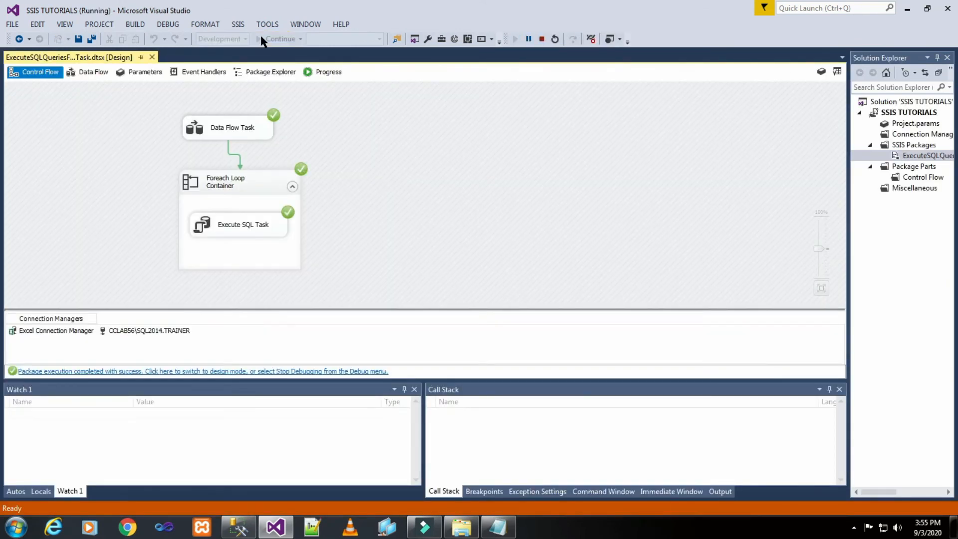
{"action": "left_click", "coordinate": [541, 39]}
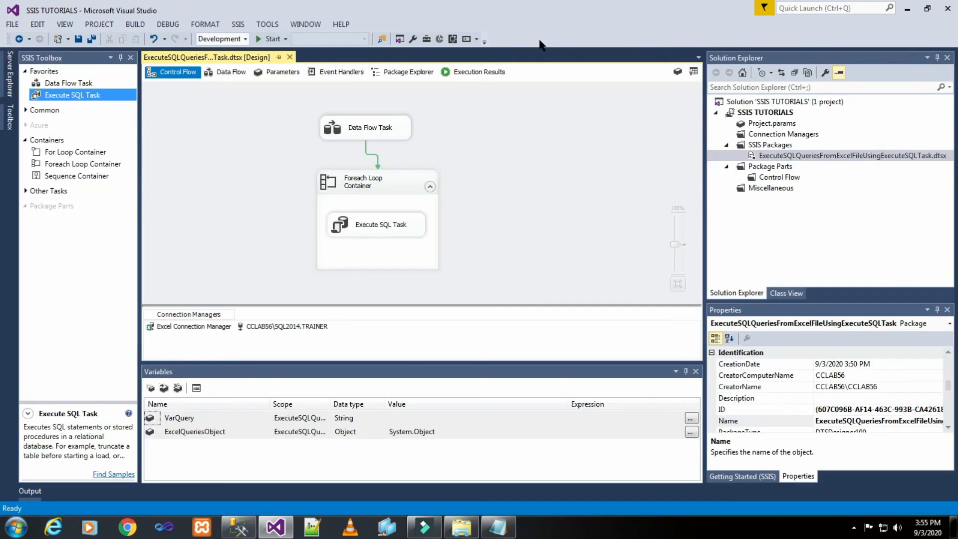
Switch to SQL Server Management Studio, review the insert statement in the Test Notepad file, and rerun the Customer_01 query
{"action": "left_click", "coordinate": [238, 527]}
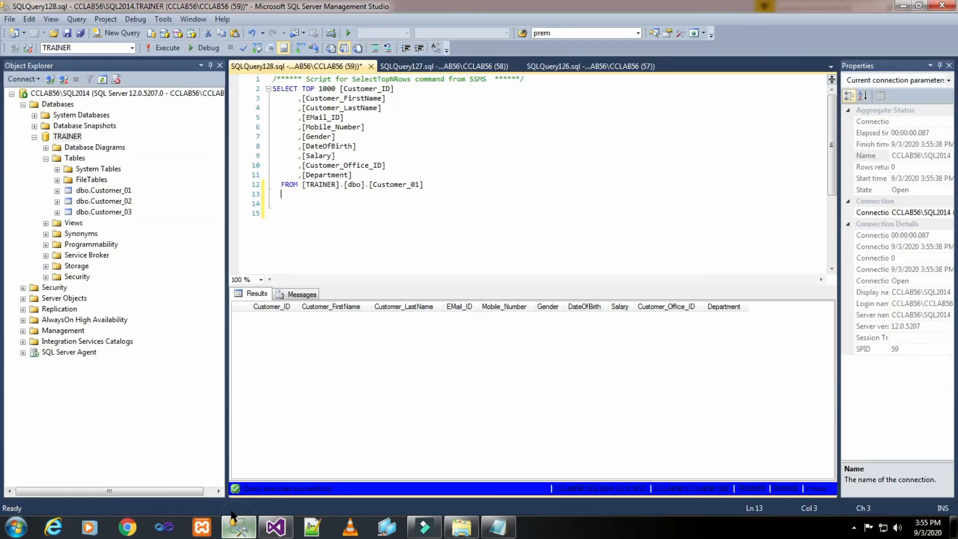
{"action": "left_click", "coordinate": [435, 183]}
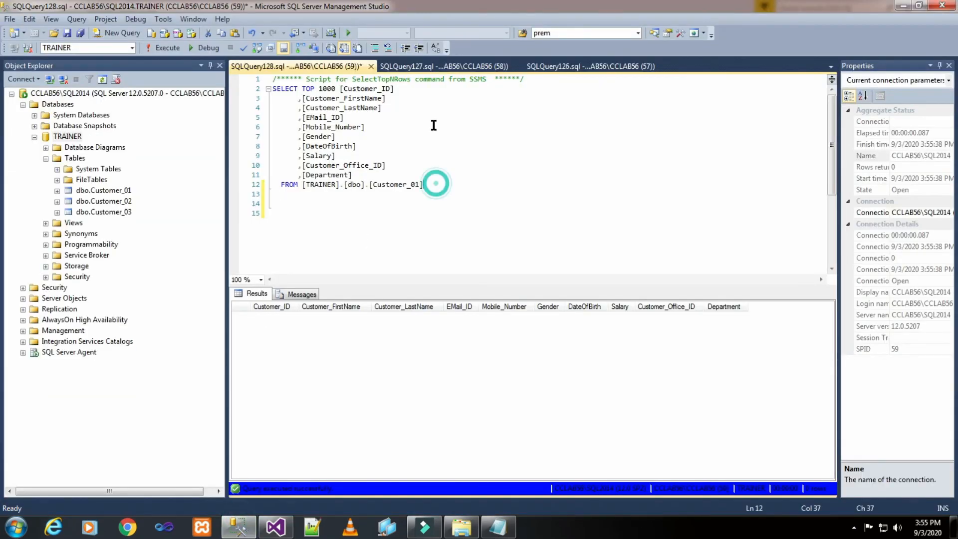
{"action": "left_click", "coordinate": [497, 527]}
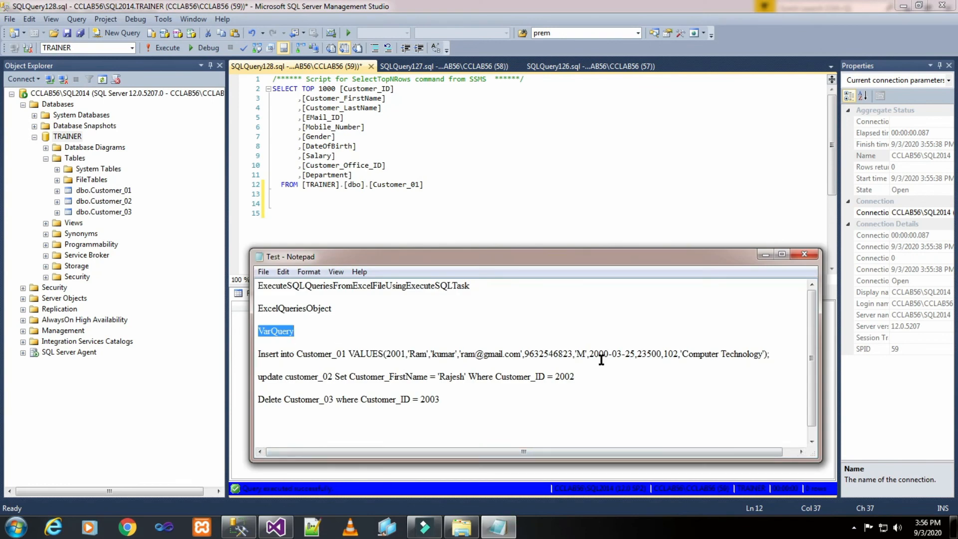
{"action": "left_click", "coordinate": [637, 184]}
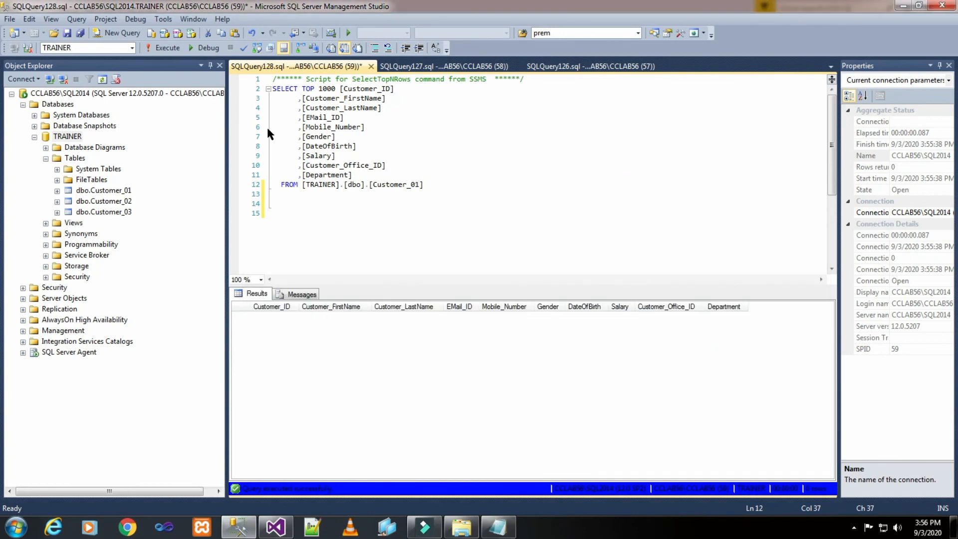
{"action": "left_click", "coordinate": [165, 49]}
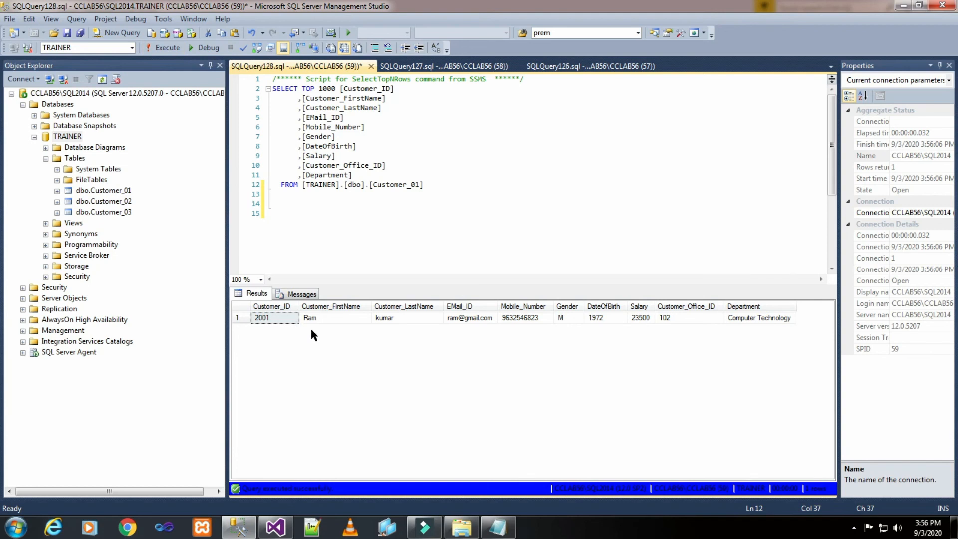
Review the update statement in the Test Notepad file and rerun the Customer_02 query to check its rows
{"action": "left_click", "coordinate": [448, 66]}
{"action": "left_click", "coordinate": [497, 529]}
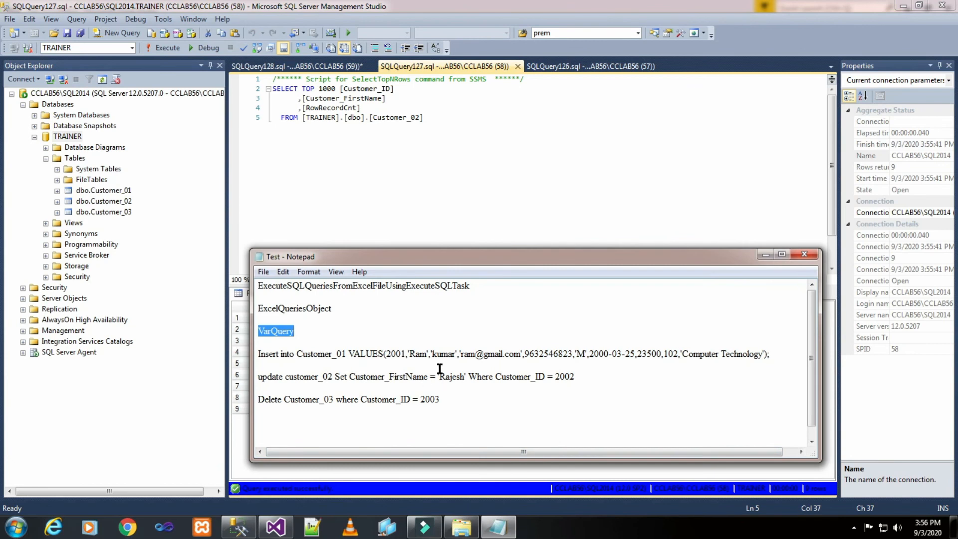
{"action": "left_click_drag", "start_coordinate": [415, 256], "coordinate": [526, 73]}
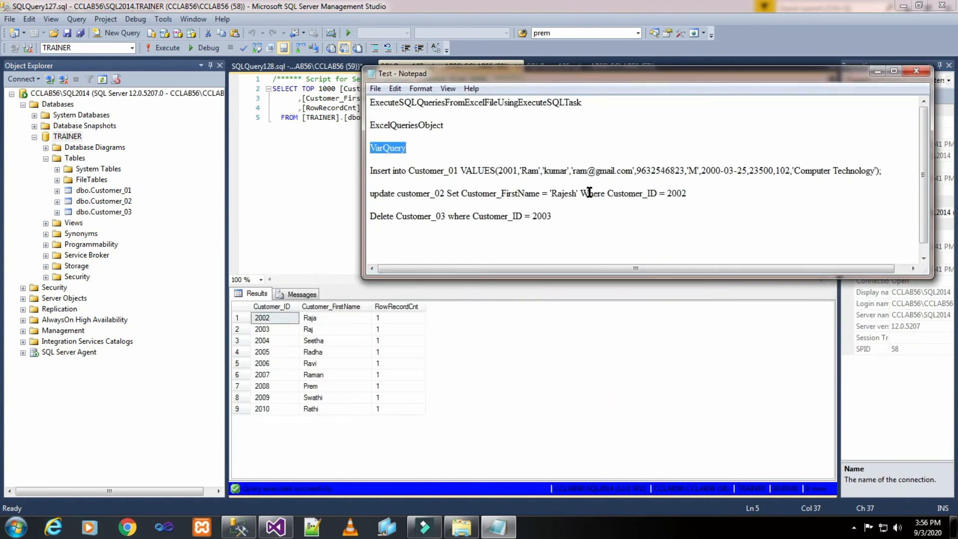
{"action": "left_click", "coordinate": [303, 195]}
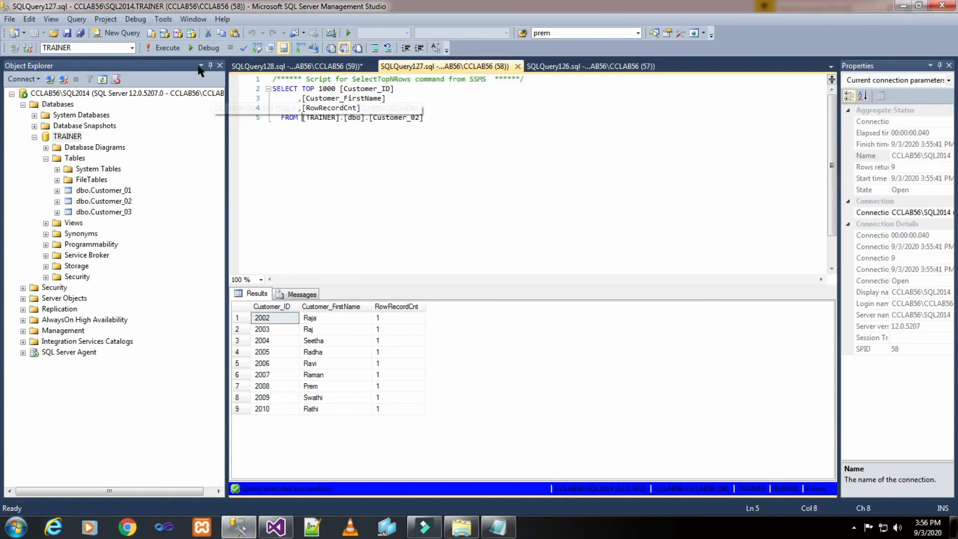
{"action": "left_click", "coordinate": [159, 48]}
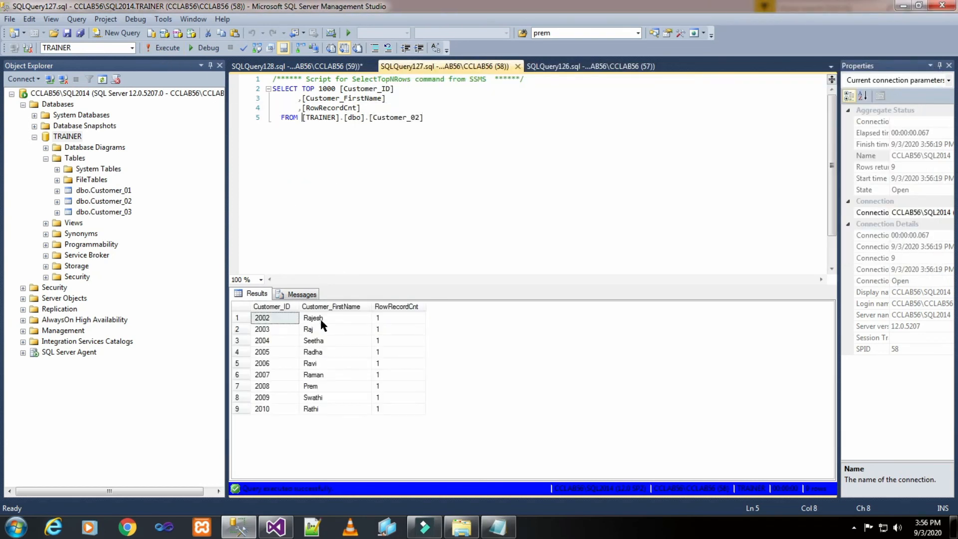
Review the delete statement in the Test Notepad file and rerun the Customer_03 query to check its rows
{"action": "left_click", "coordinate": [498, 527]}
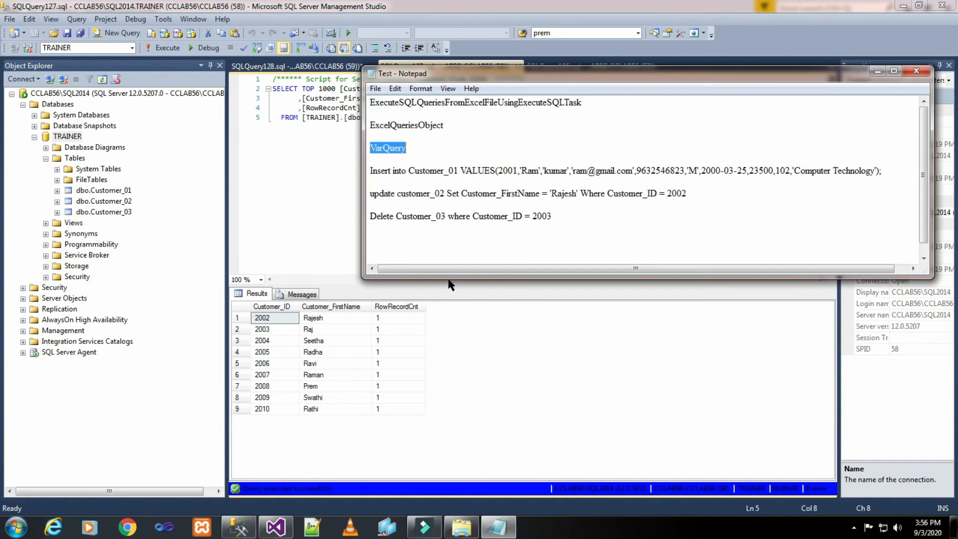
{"action": "left_click", "coordinate": [426, 243]}
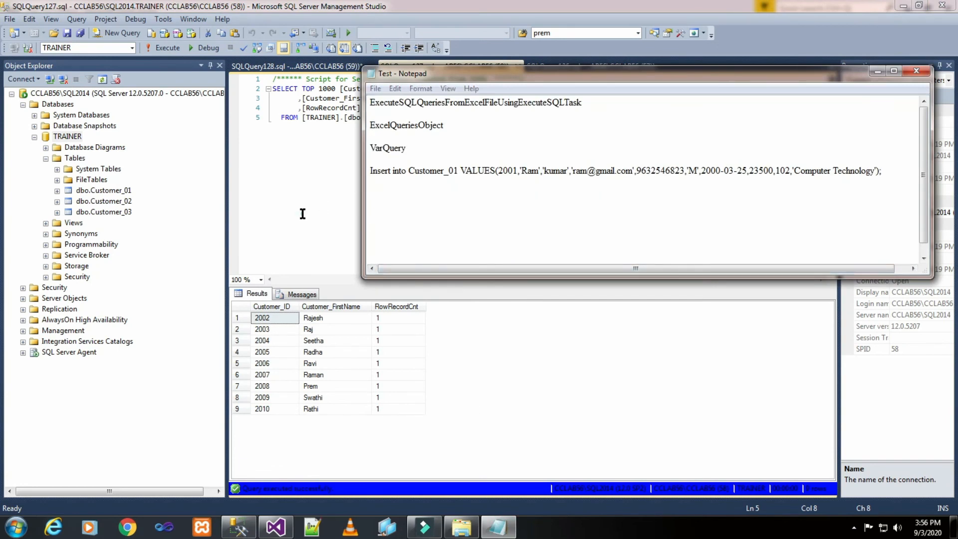
{"action": "left_click", "coordinate": [301, 212]}
{"action": "left_click", "coordinate": [638, 66]}
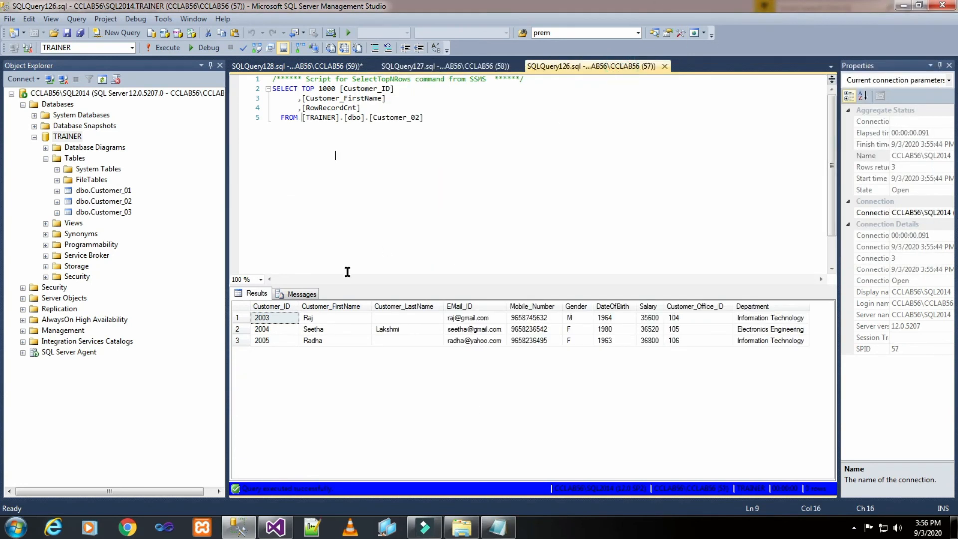
{"action": "left_click", "coordinate": [172, 50]}
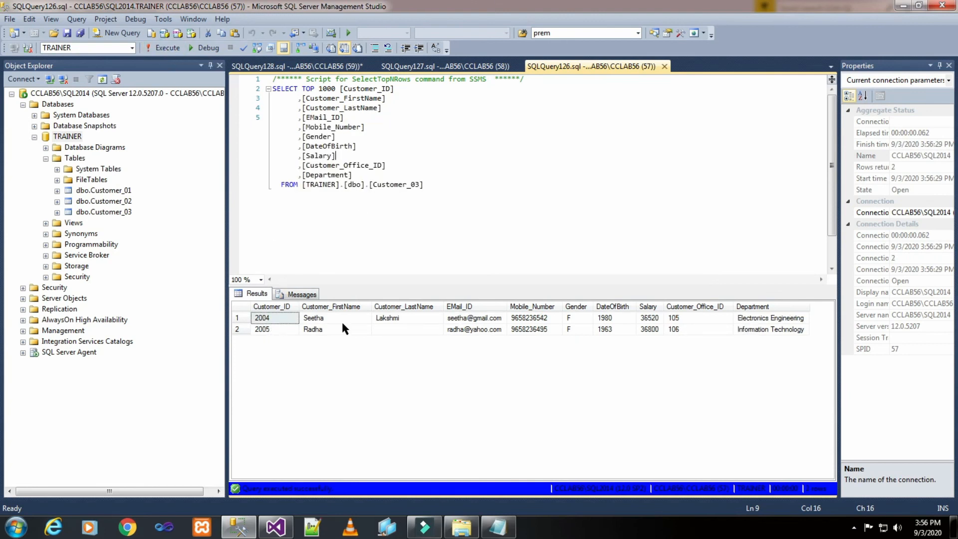